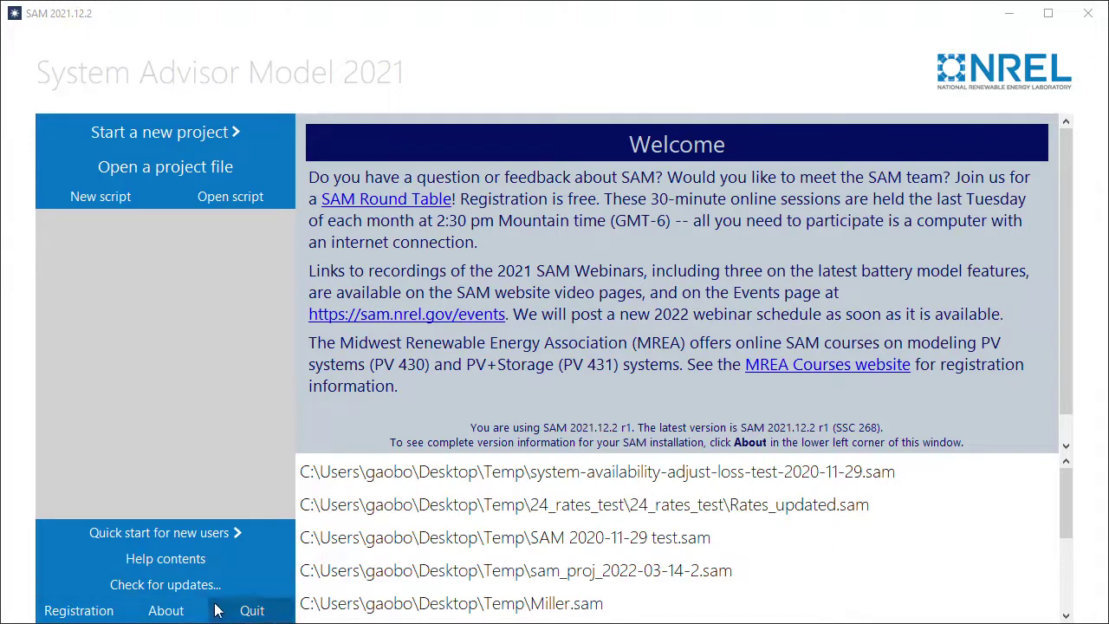
Start a new Detailed PV Model project with Single Owner PPA financing
click(194, 135)
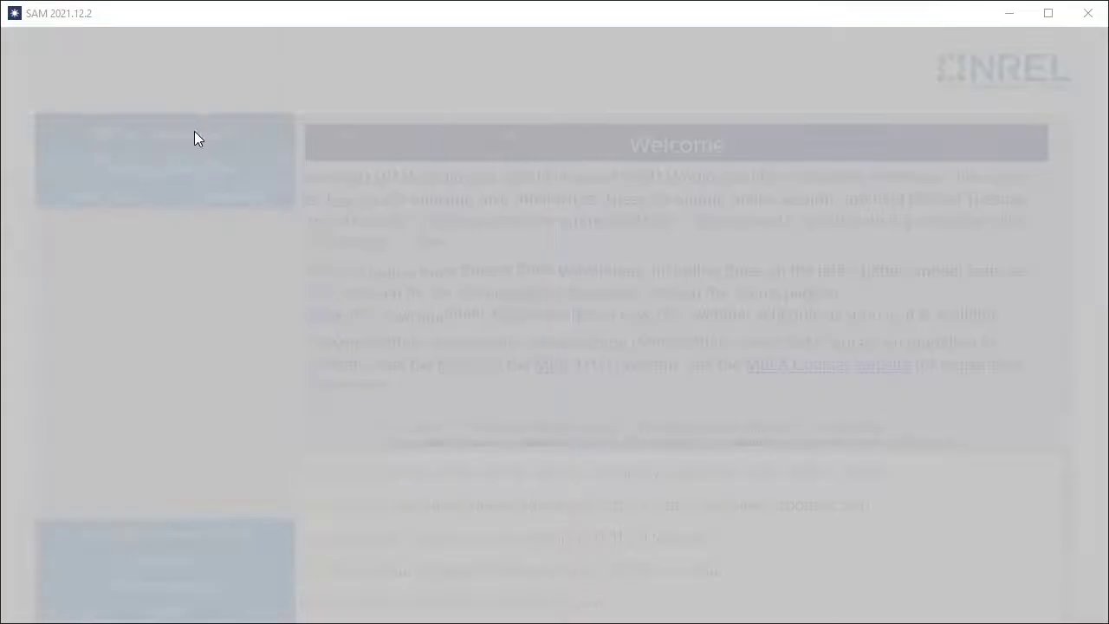
click(10, 80)
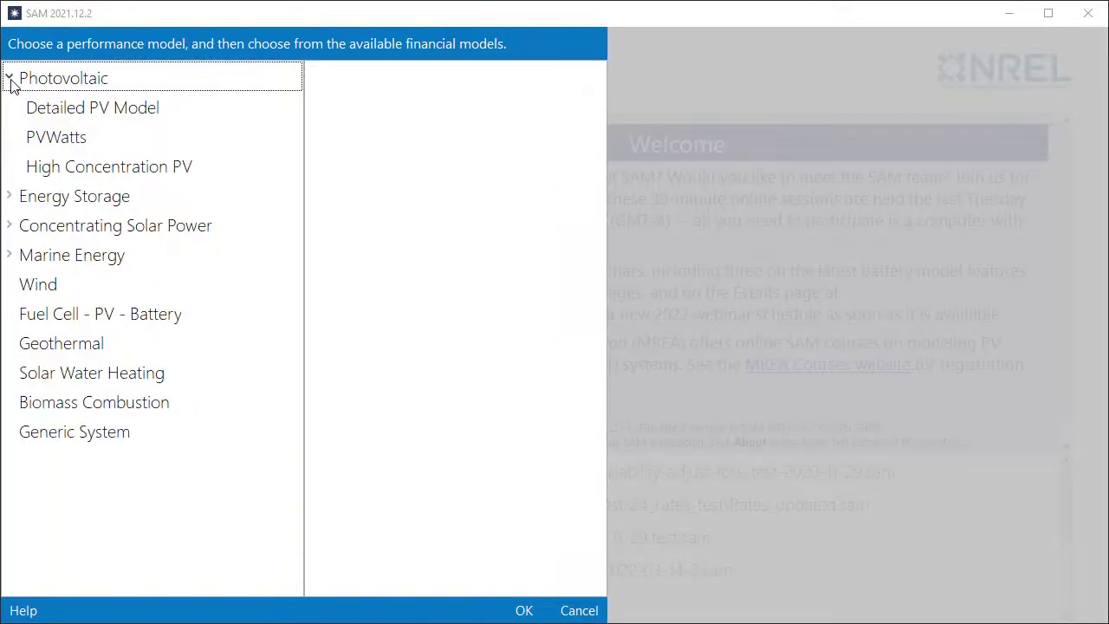
click(78, 118)
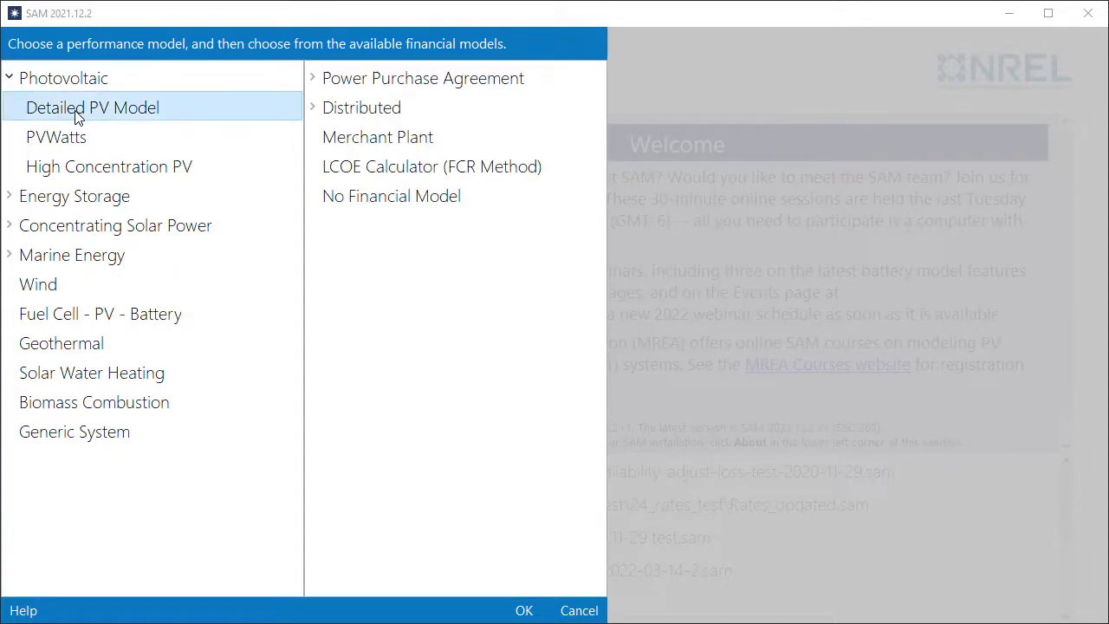
click(367, 87)
click(378, 116)
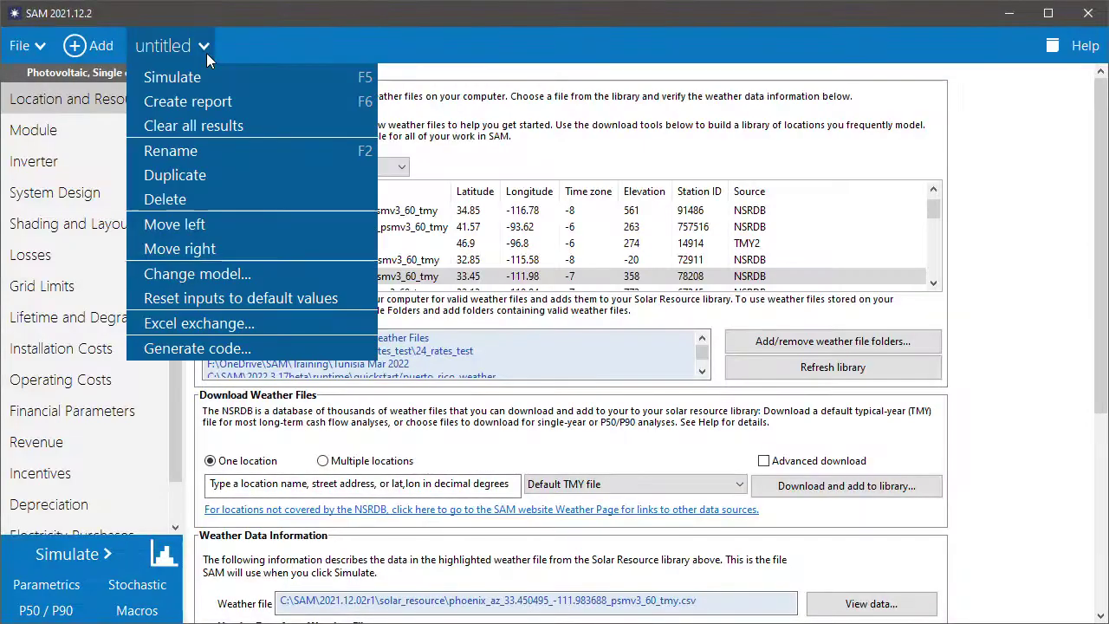
Rename the untitled case to 'PV'
click(171, 151)
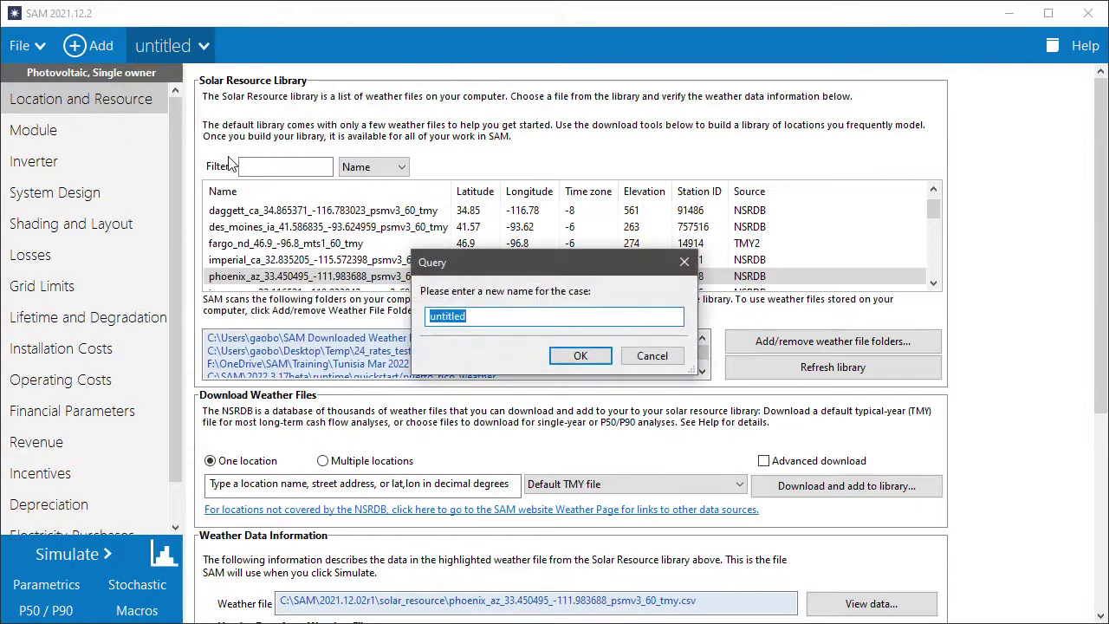
text(PV)
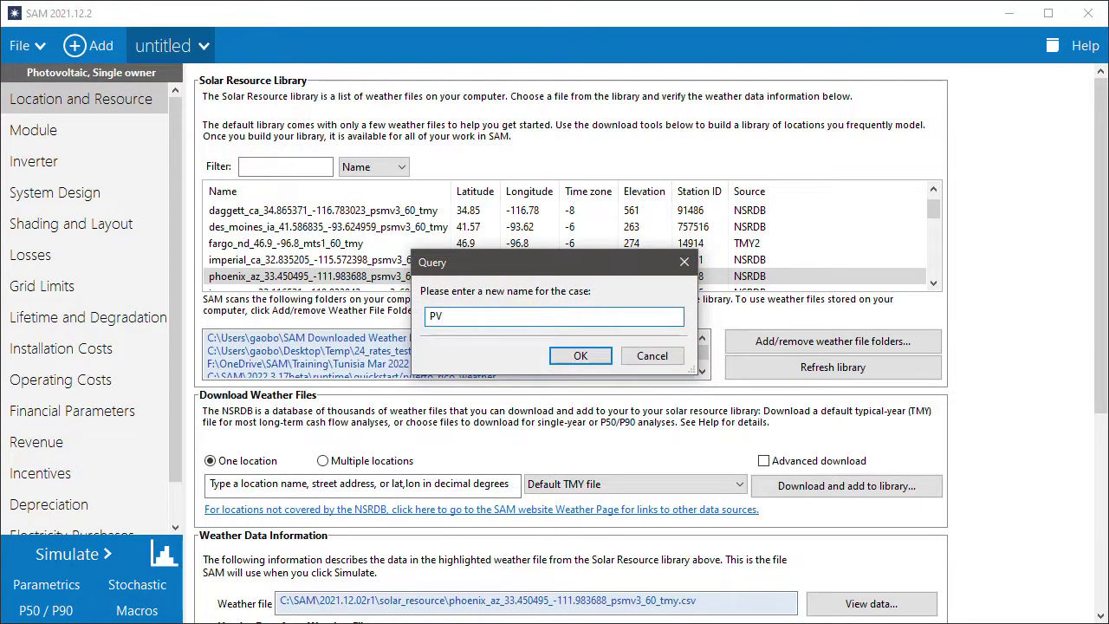
click(561, 357)
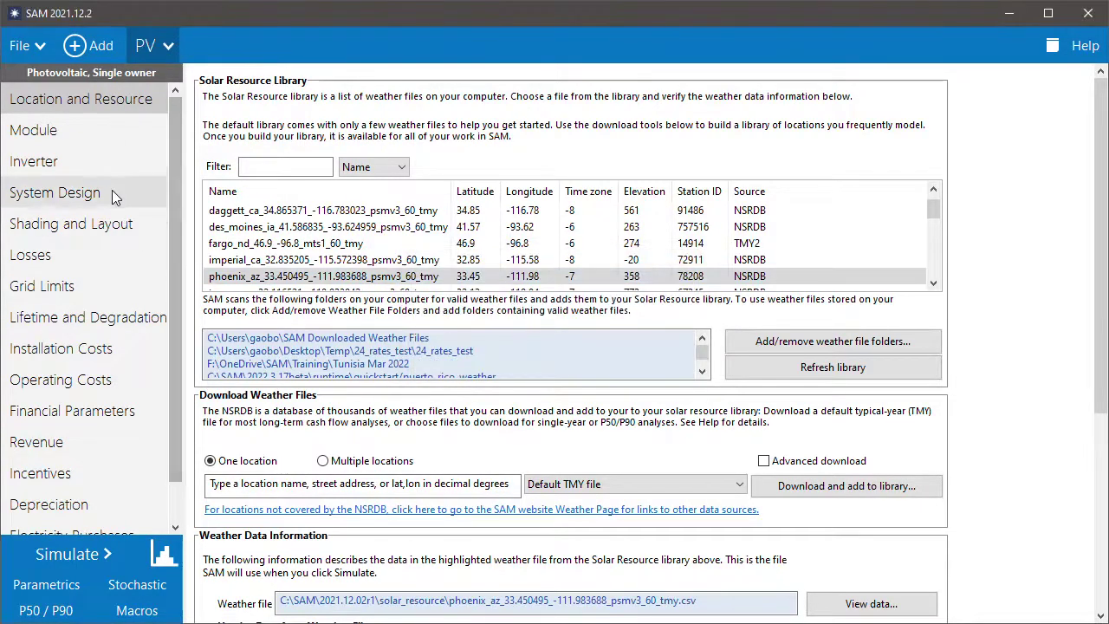
Review the PV module, system design, weather file and installation costs, ending on operating costs (15 $/kW-yr)
click(90, 124)
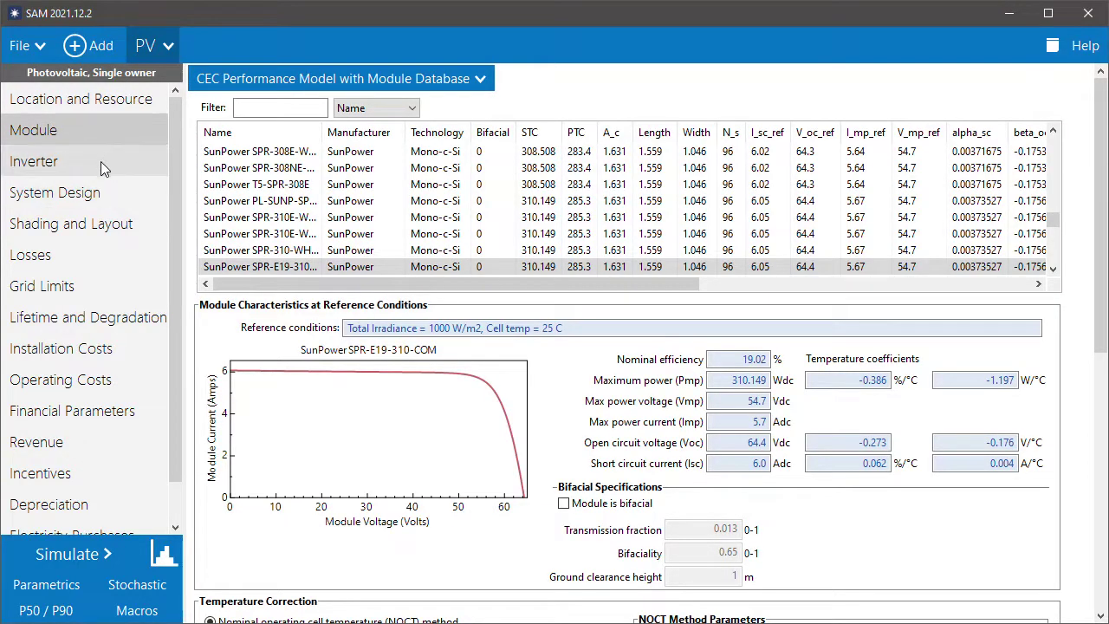
click(106, 192)
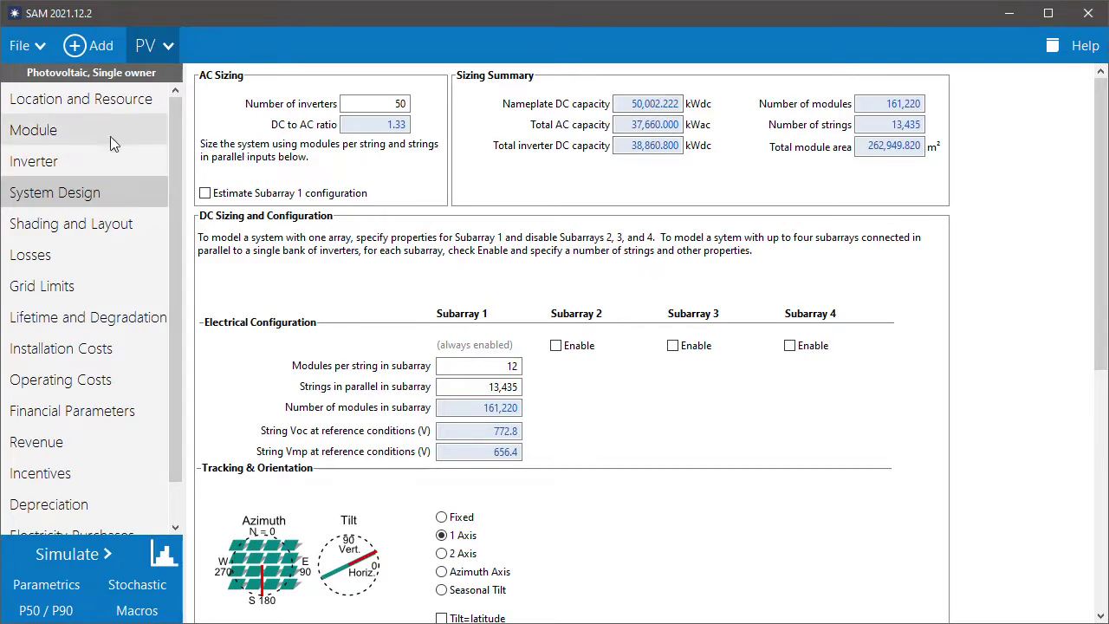
click(115, 103)
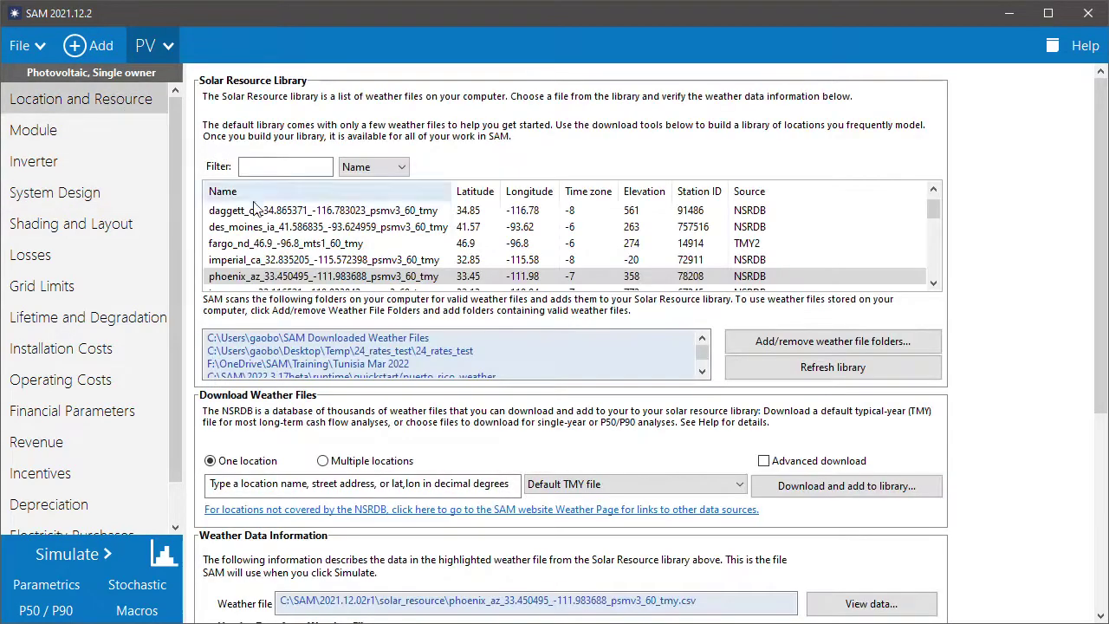
click(64, 133)
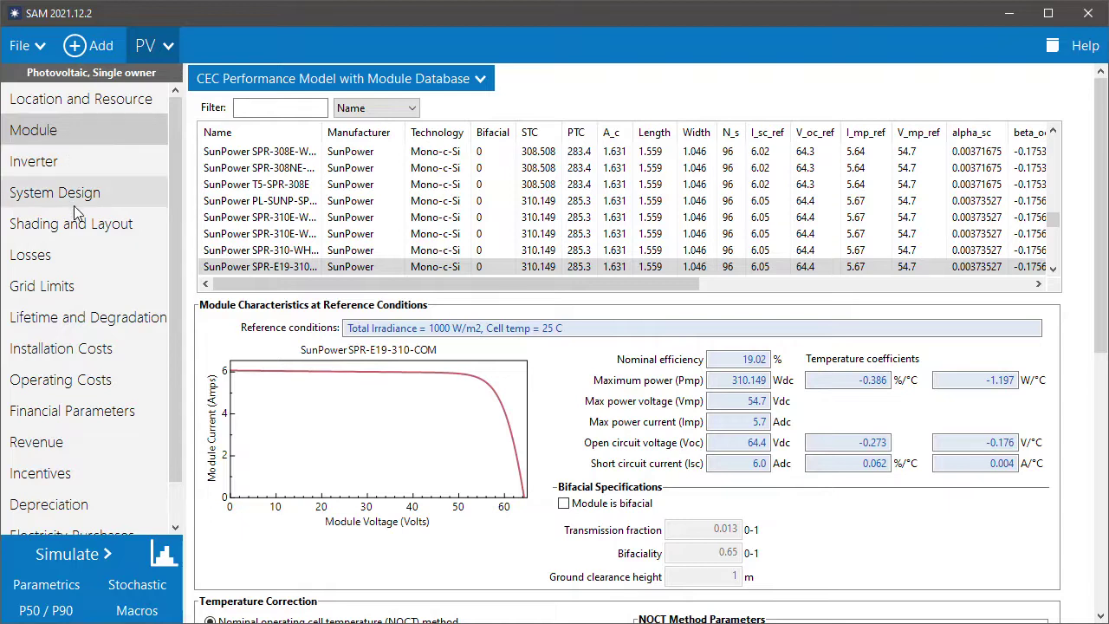
click(84, 357)
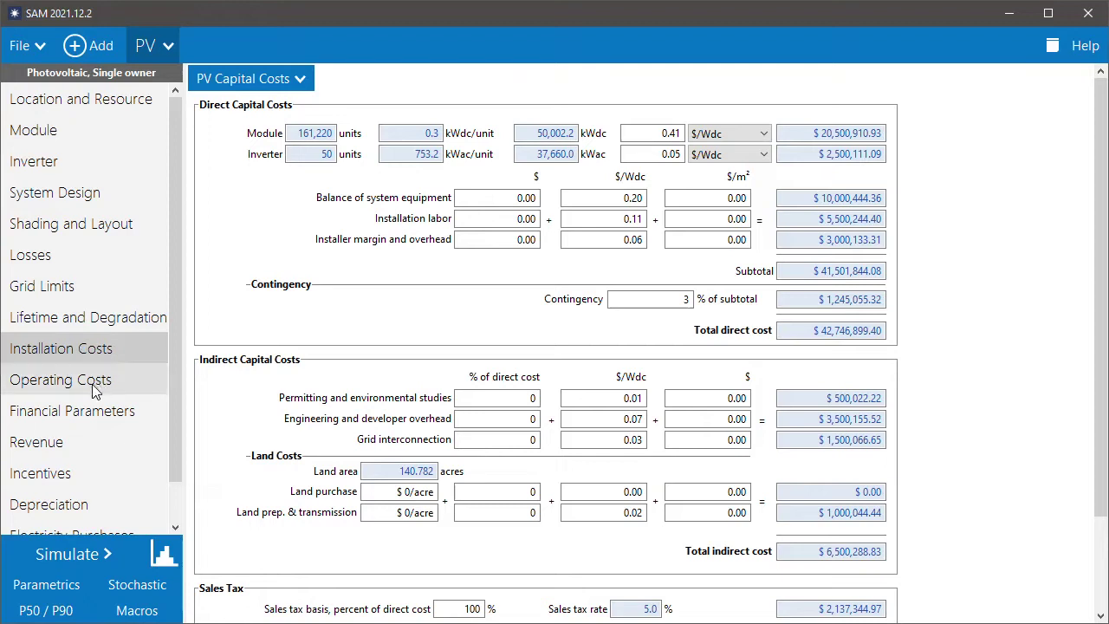
click(94, 388)
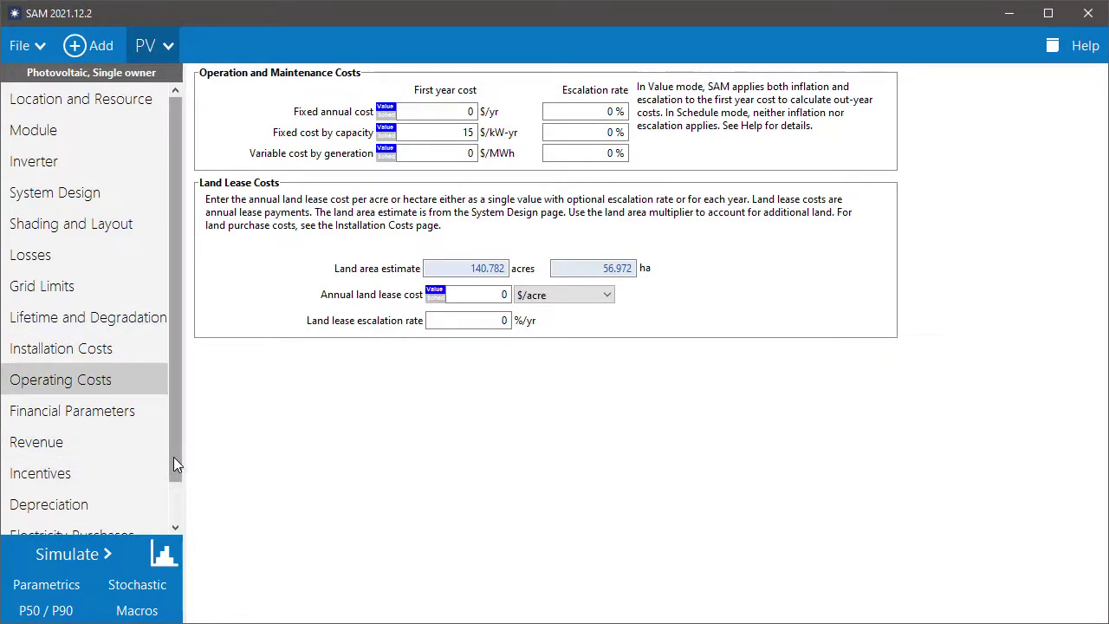
drag(173, 457, 173, 489)
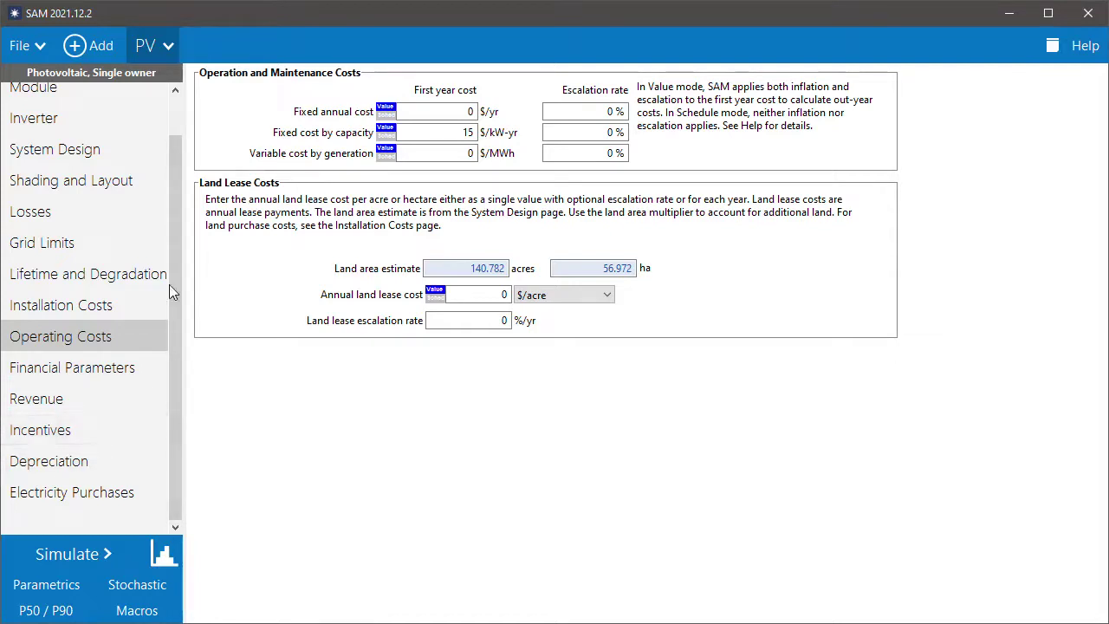
Add a Wind case with Single Owner PPA financing
click(87, 45)
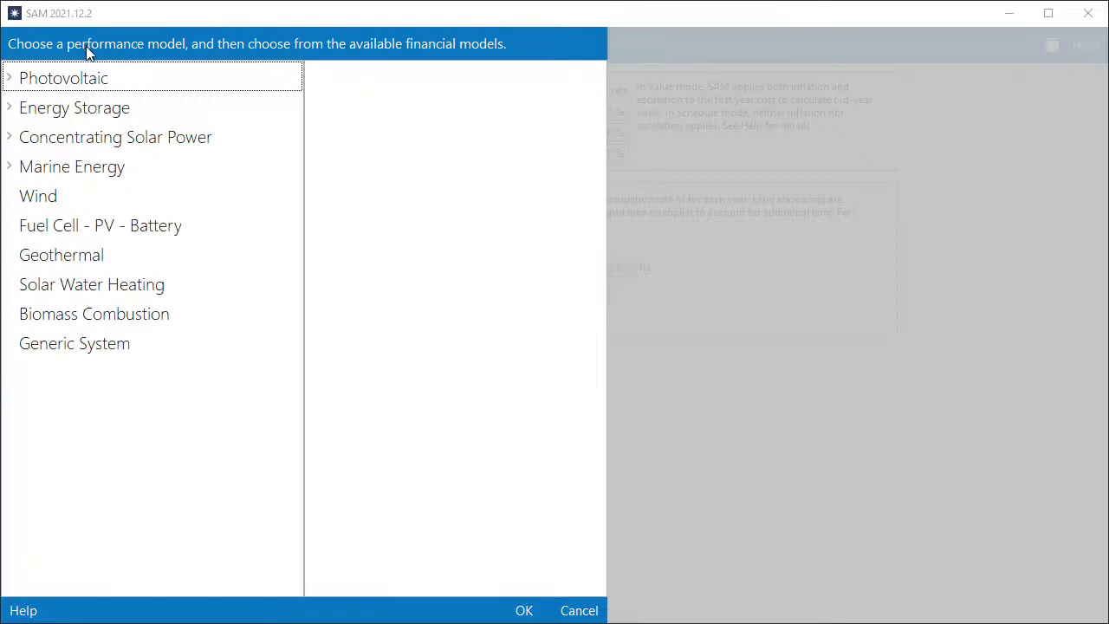
click(43, 206)
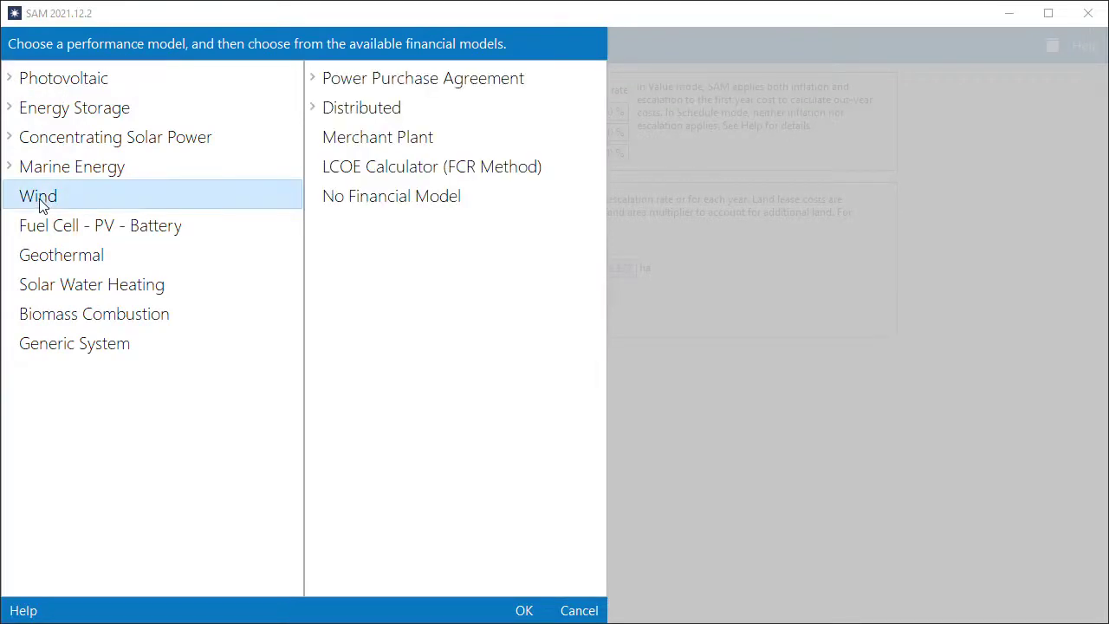
click(392, 85)
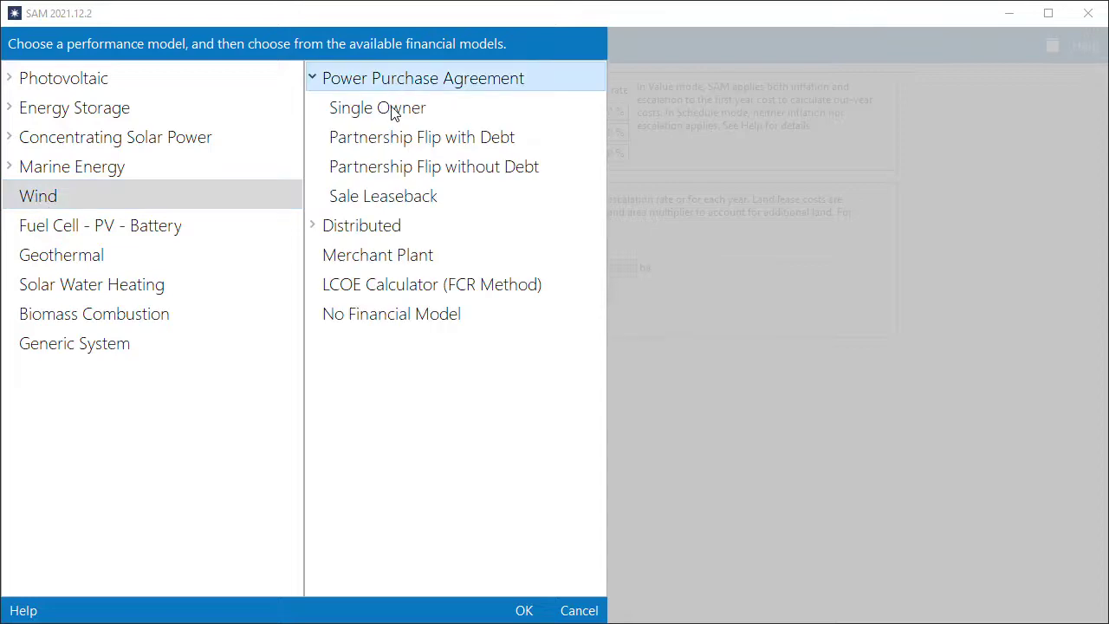
click(392, 111)
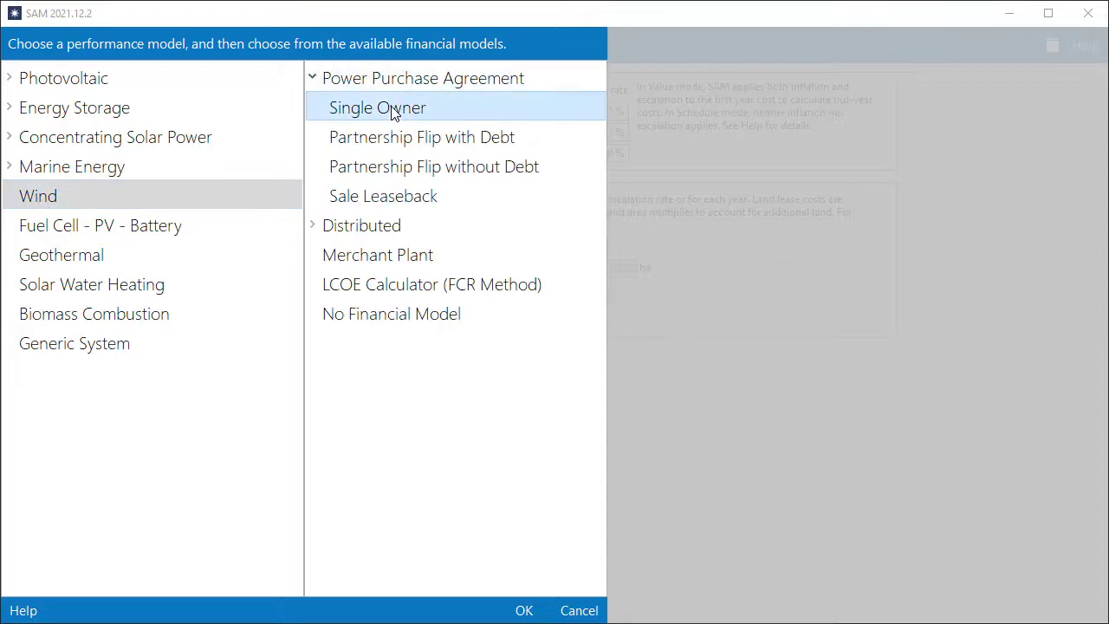
click(523, 611)
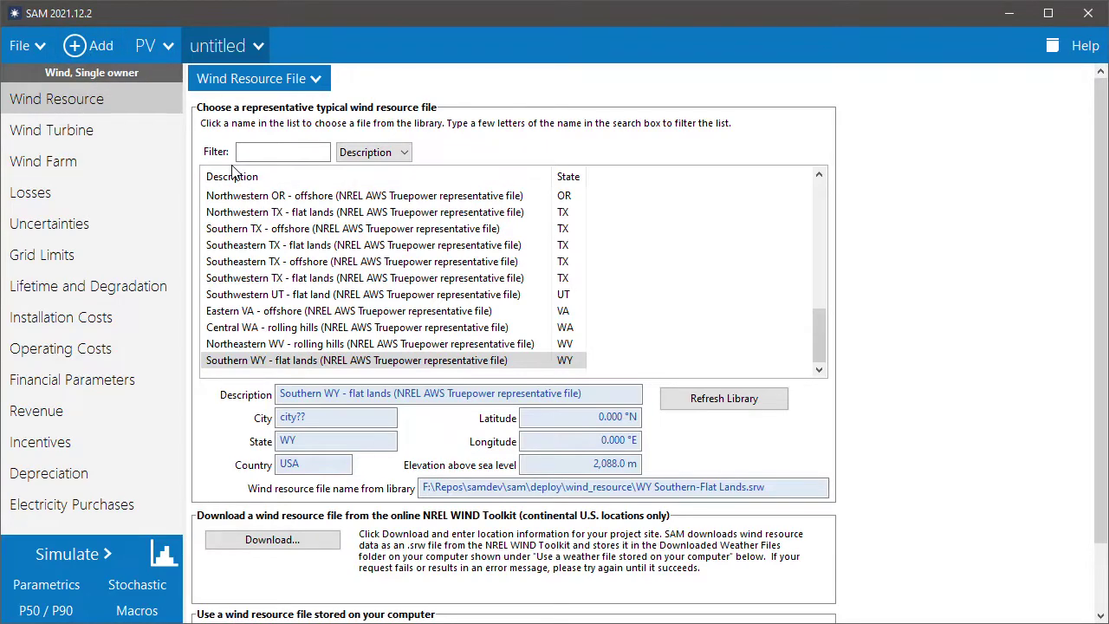
Rename the new untitled case to 'Wind'
click(261, 50)
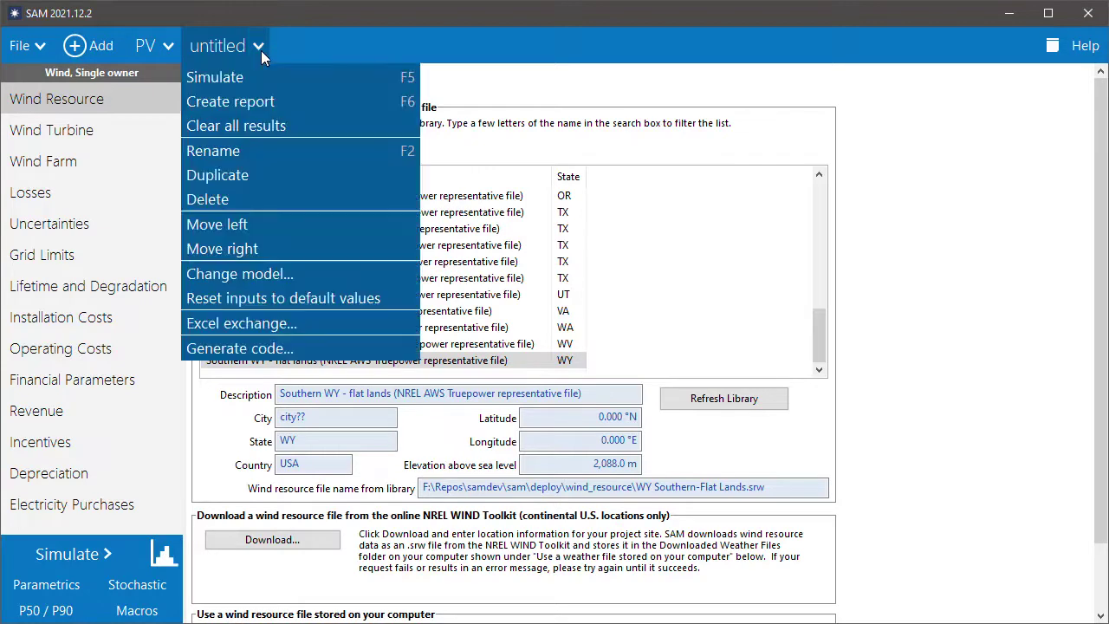
click(273, 156)
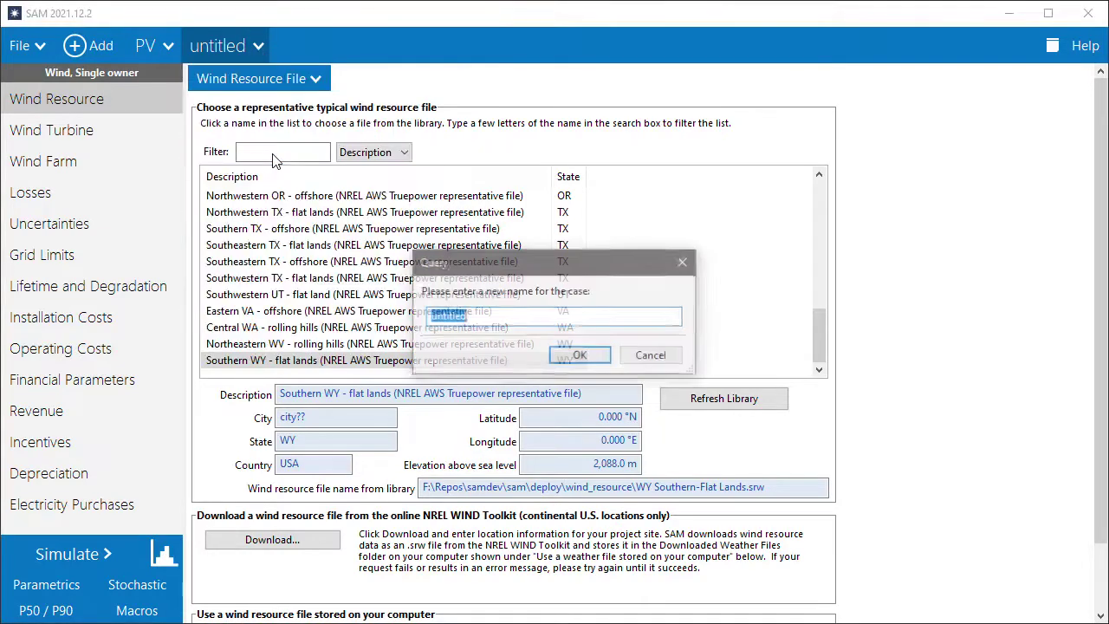
text(Wind)
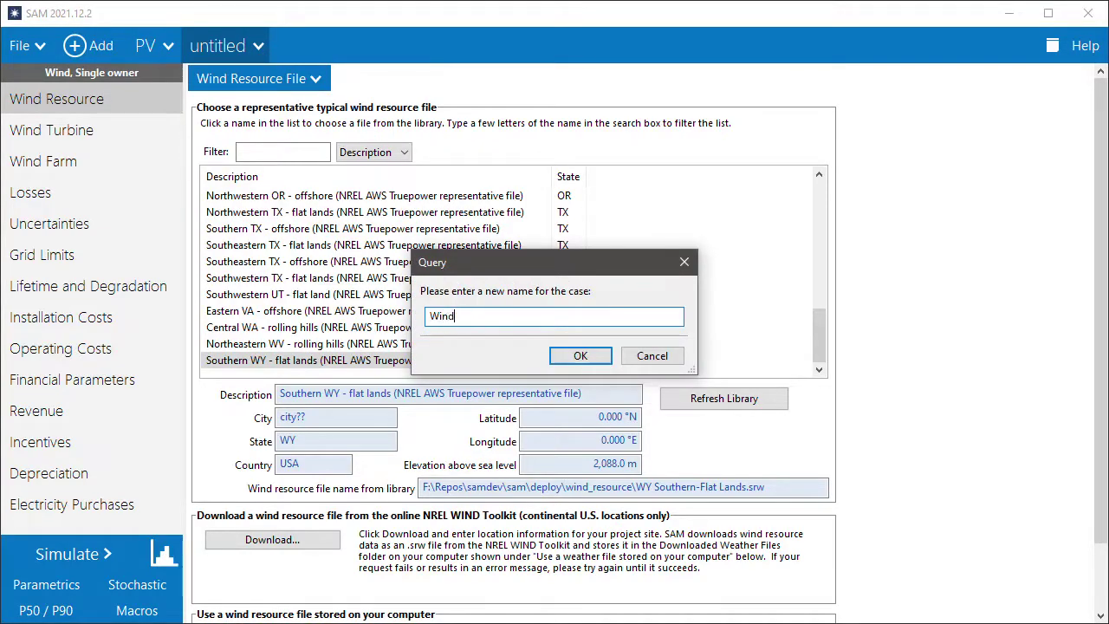
click(595, 354)
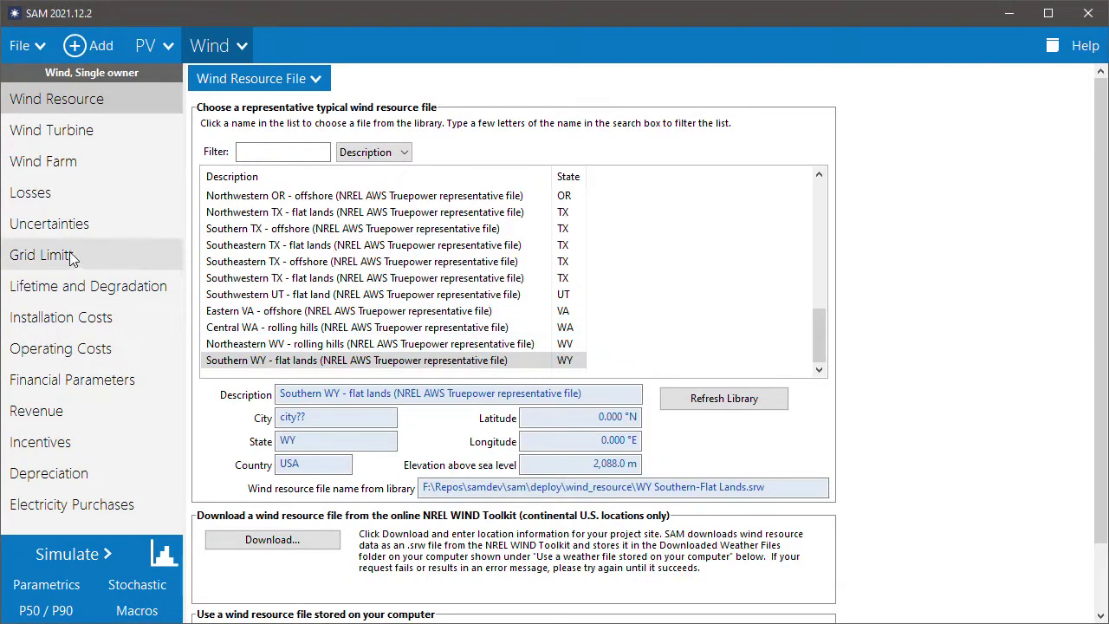
Review the Wind turbine, farm layout, resource file and installation costs, ending on Financial Parameters (25-year analysis)
click(143, 134)
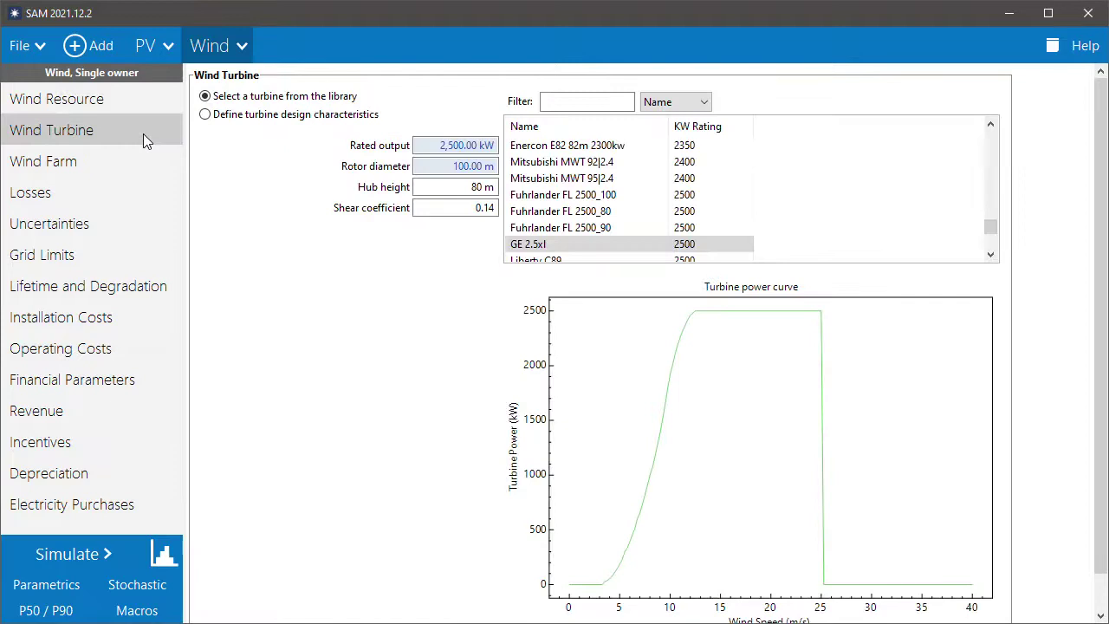
click(145, 164)
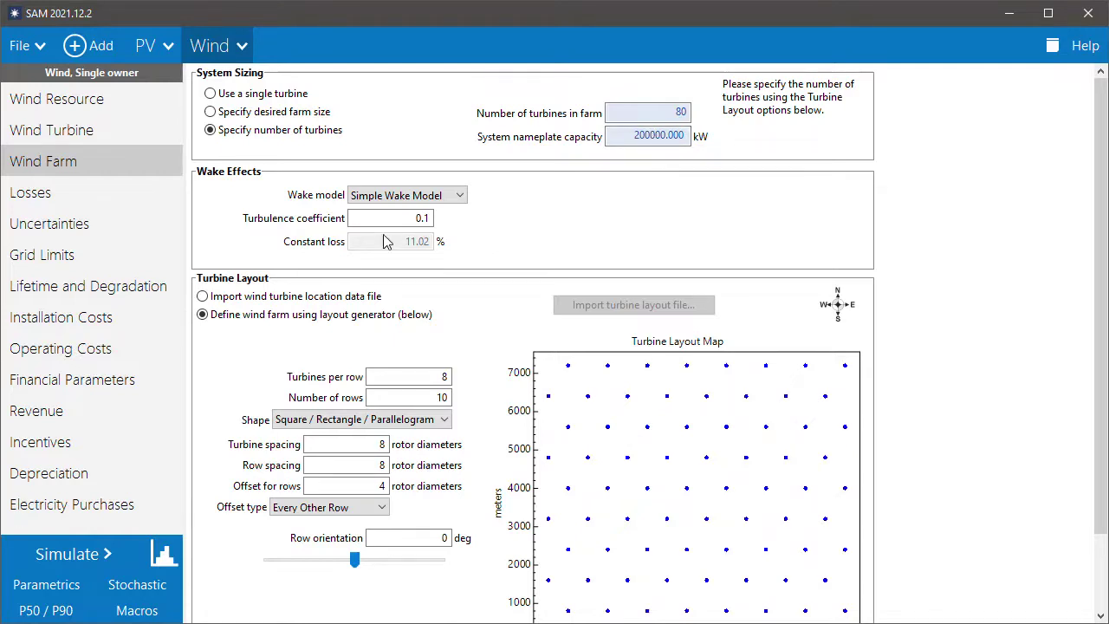
click(109, 102)
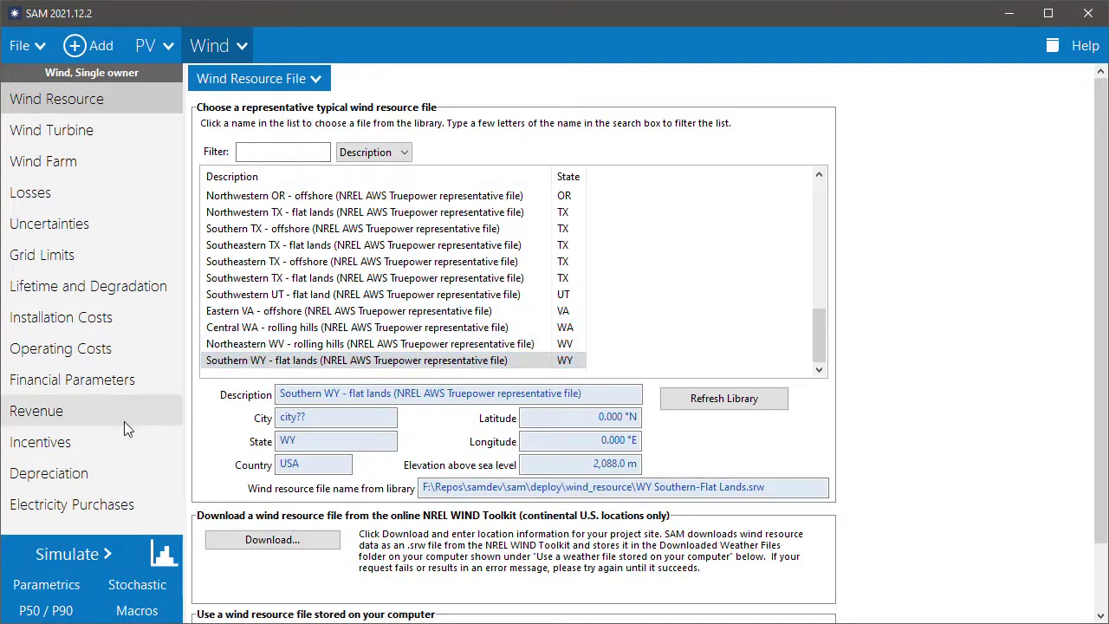
click(83, 323)
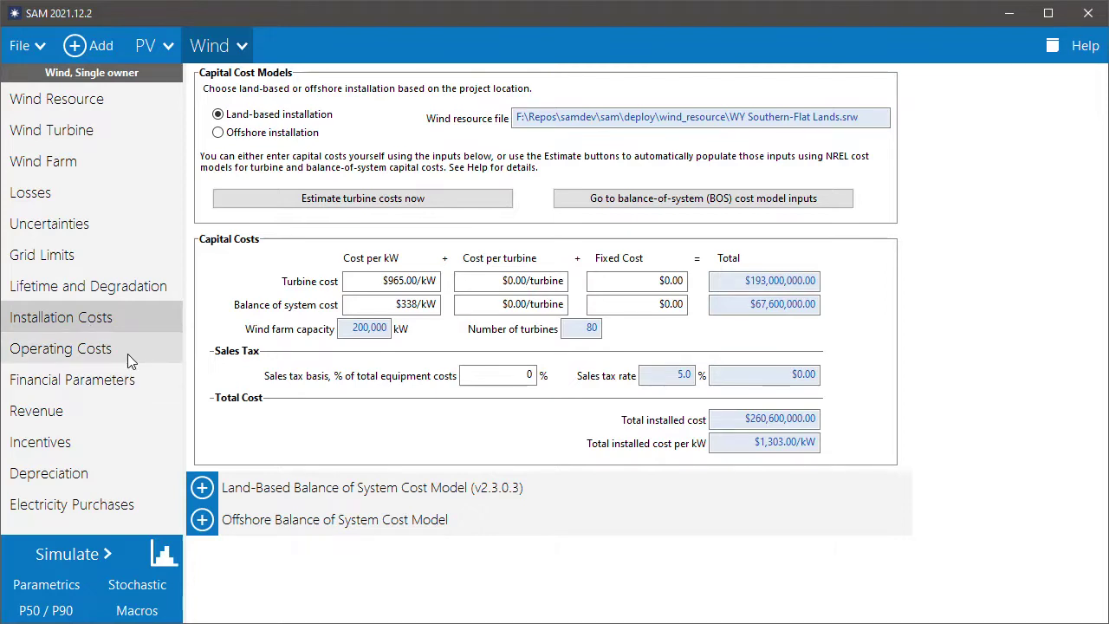
click(124, 382)
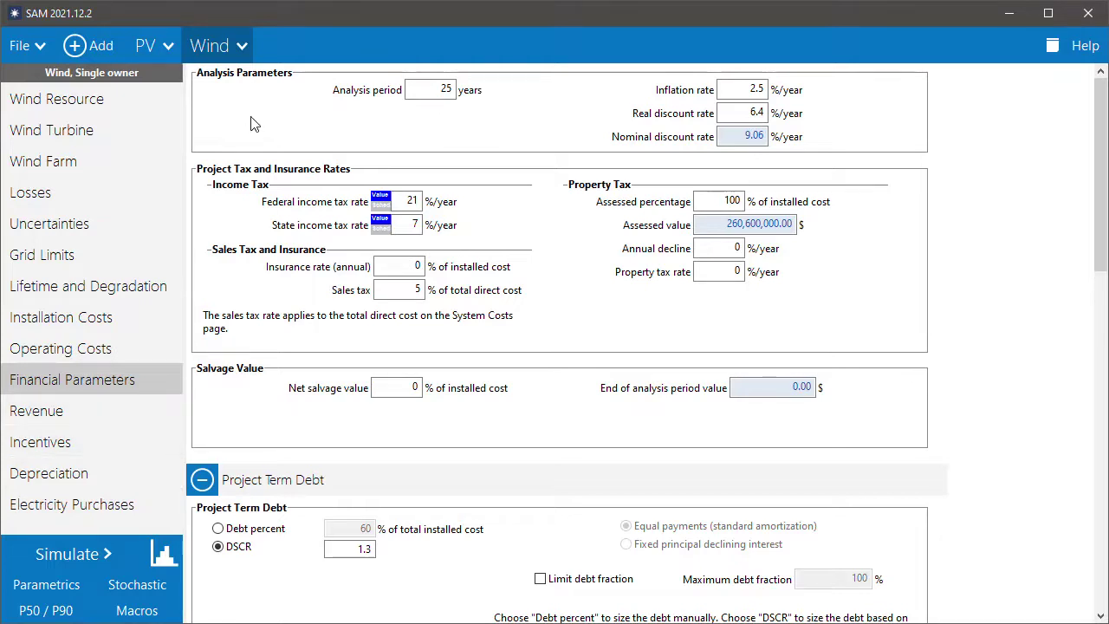
Add a Generic System case with Single Owner PPA financing
click(78, 52)
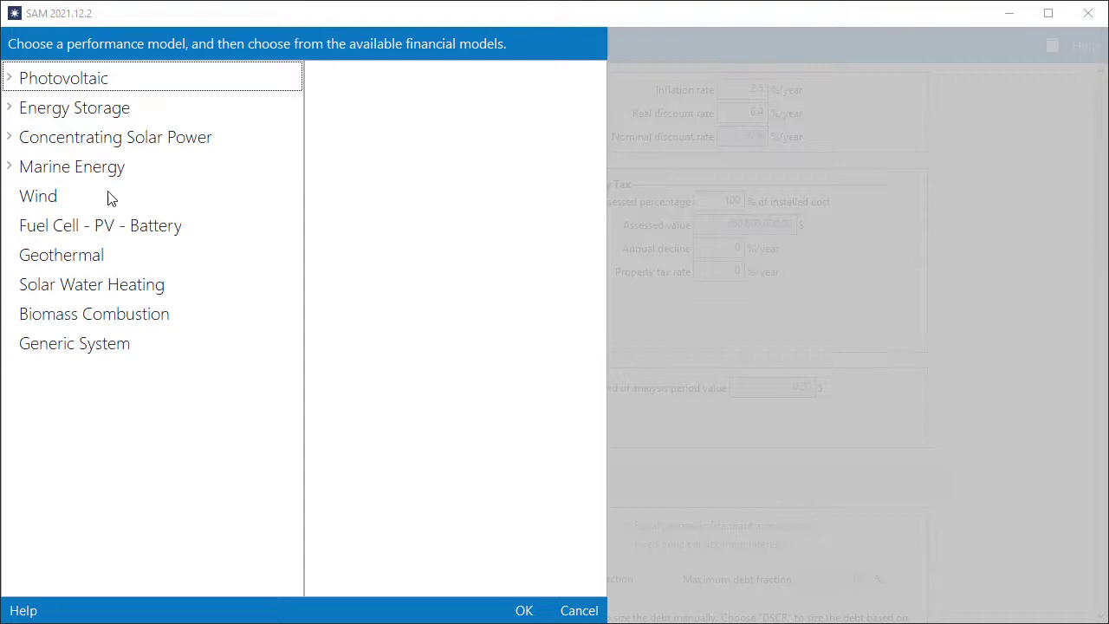
click(104, 354)
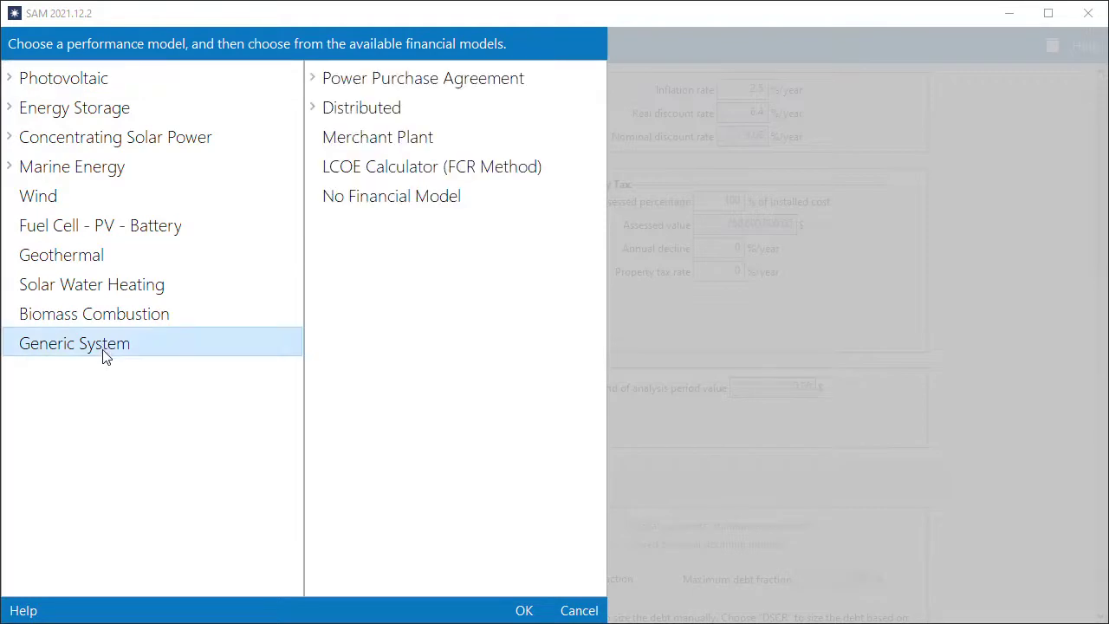
click(422, 83)
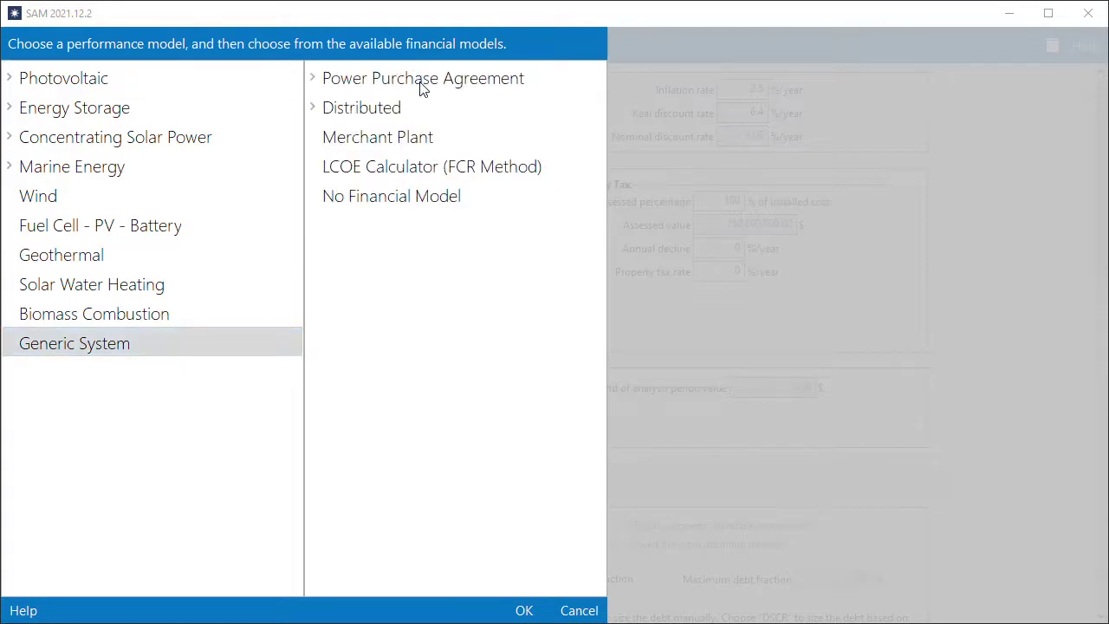
click(401, 114)
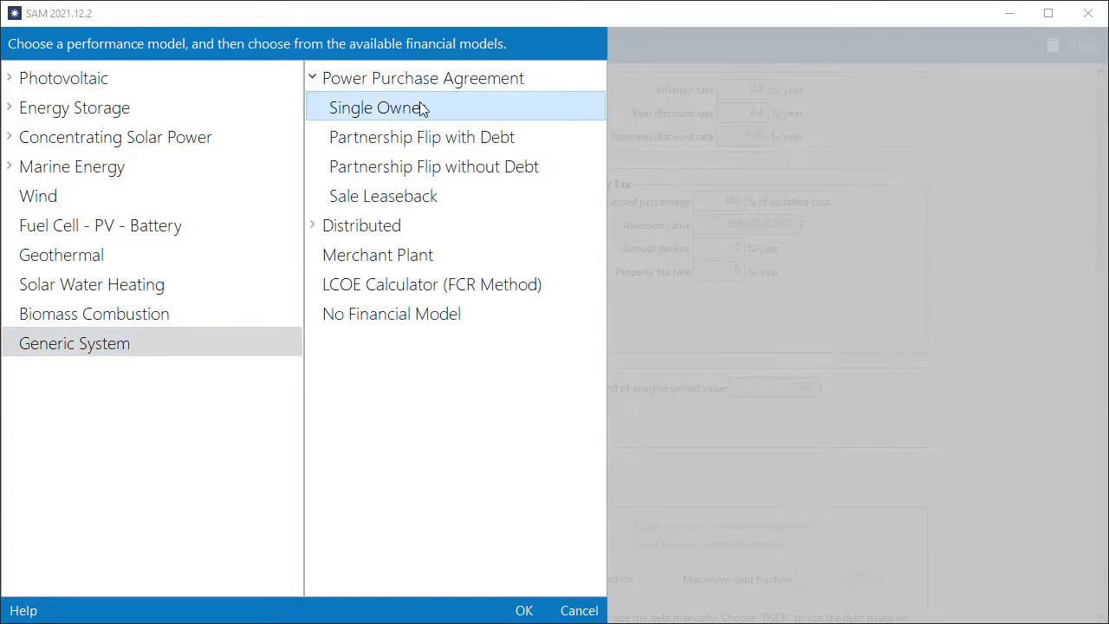
click(527, 611)
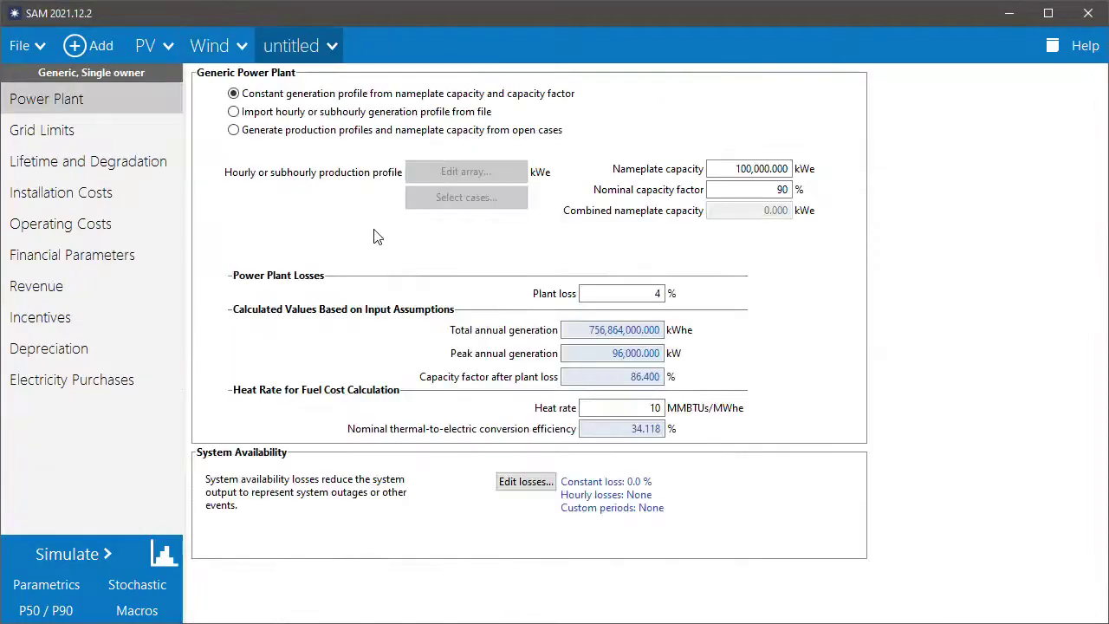
Rename the new untitled case to 'Combined'
click(331, 48)
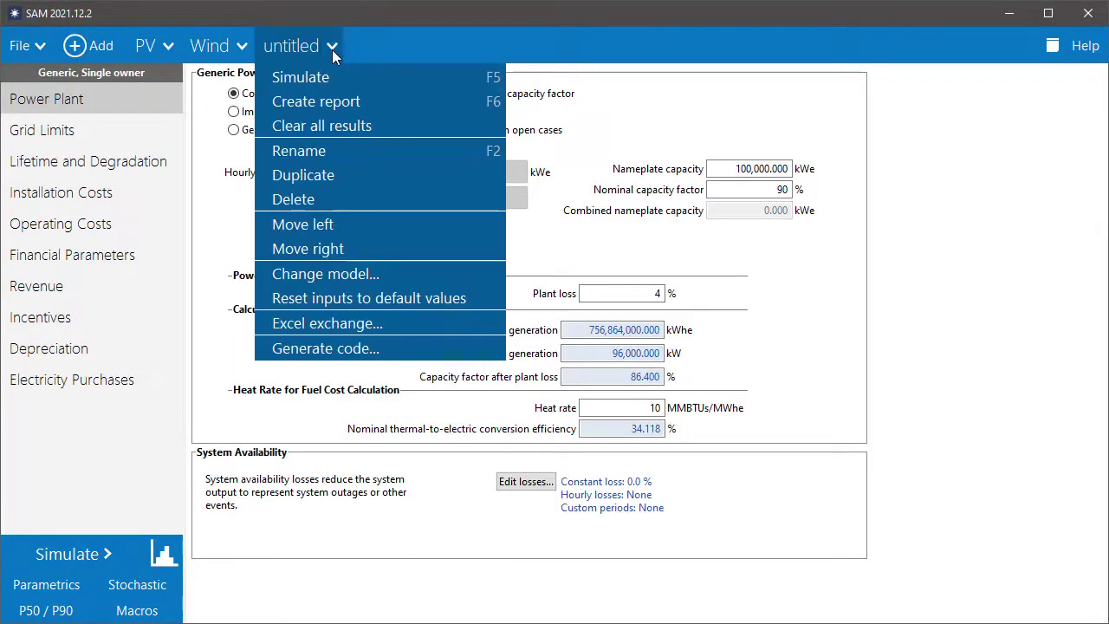
click(346, 162)
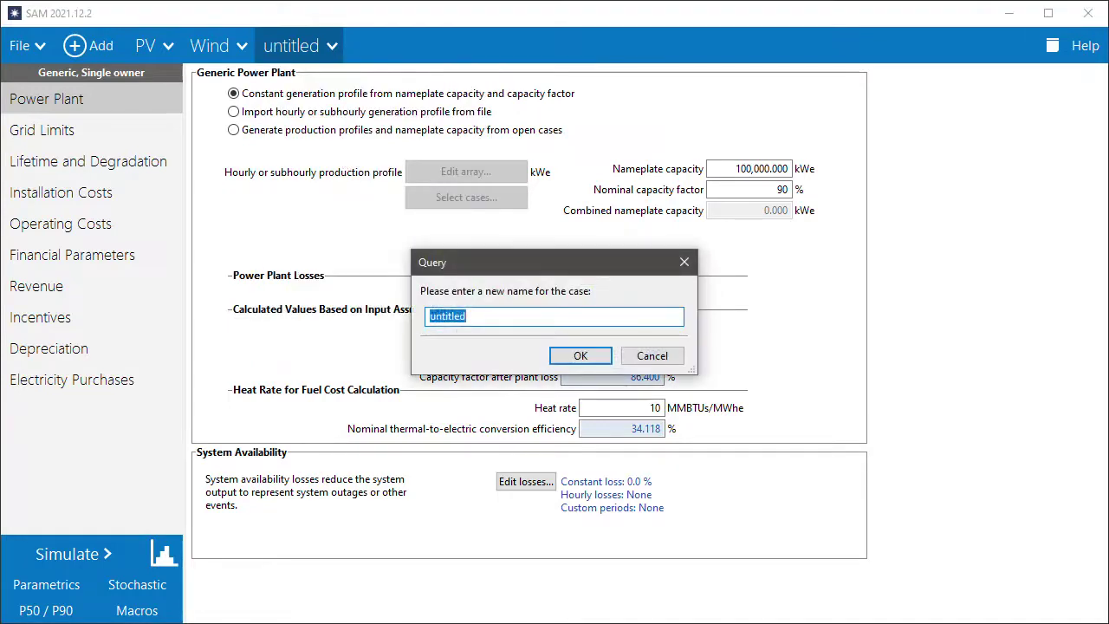
text(Combined)
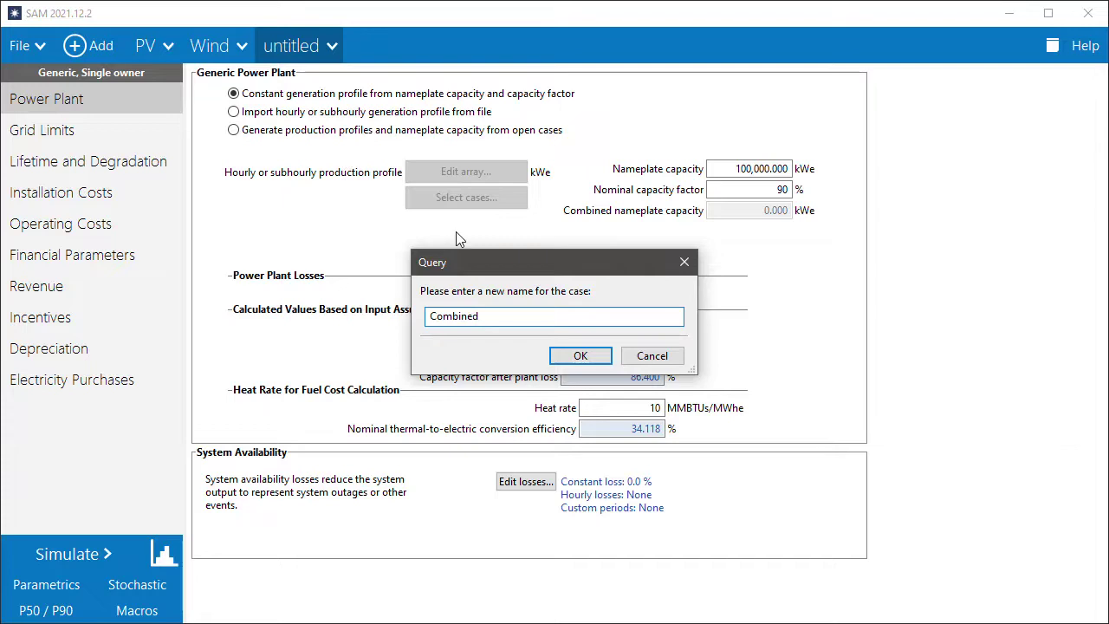
click(584, 356)
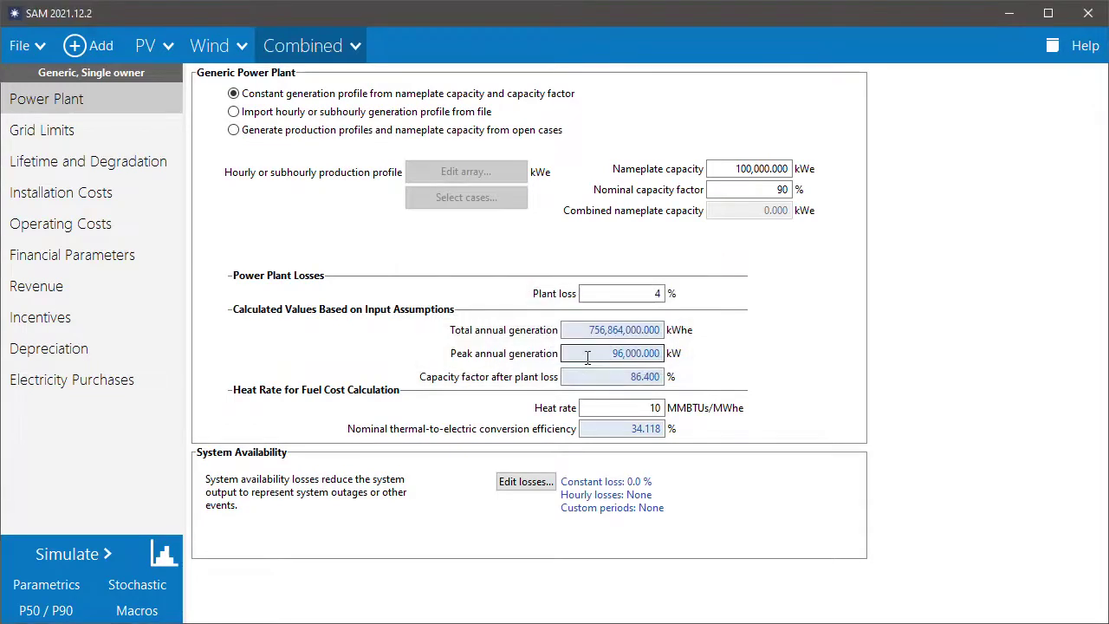
Choose 'Generate production profiles and nameplate capacity from open cases' on the Power Plant page
click(233, 132)
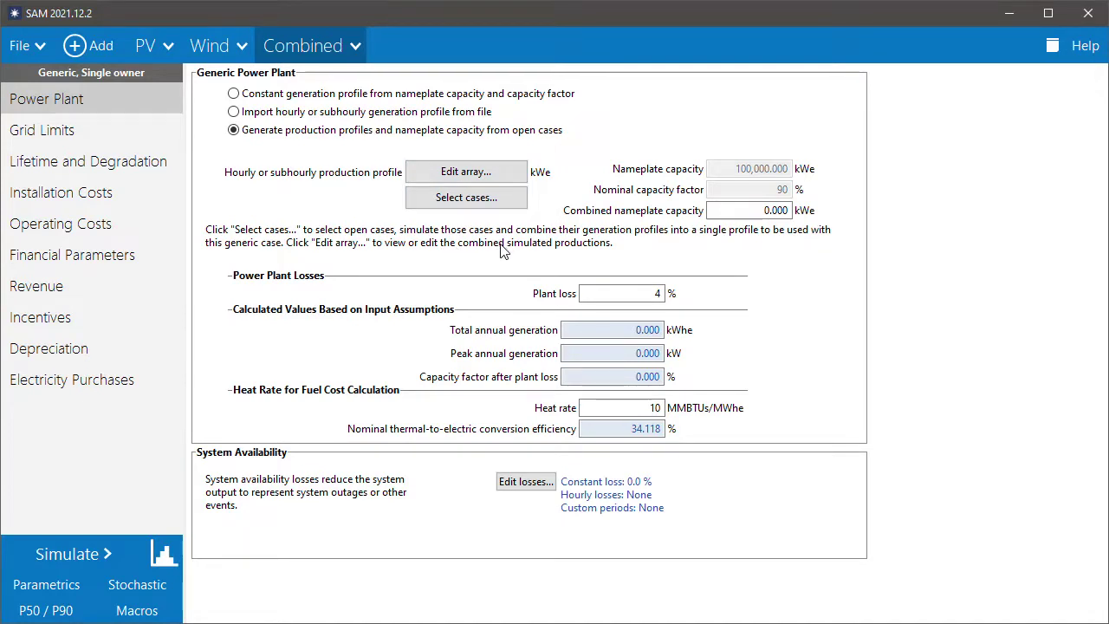
Combine the Wind and PV cases, overwriting installation and operating costs with their combined costs
click(470, 203)
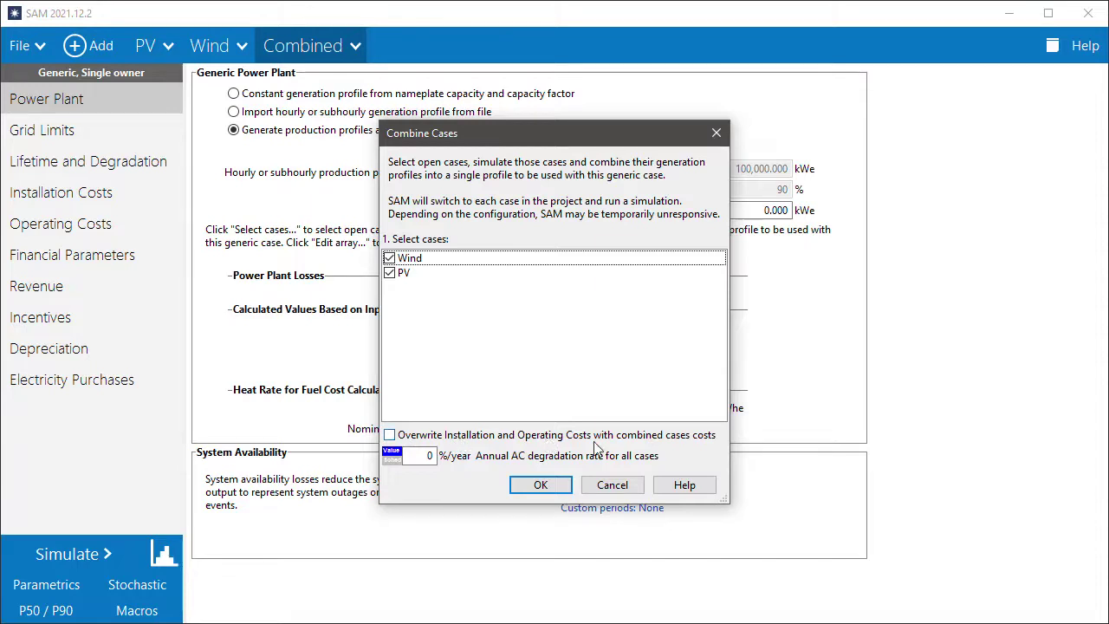
click(390, 436)
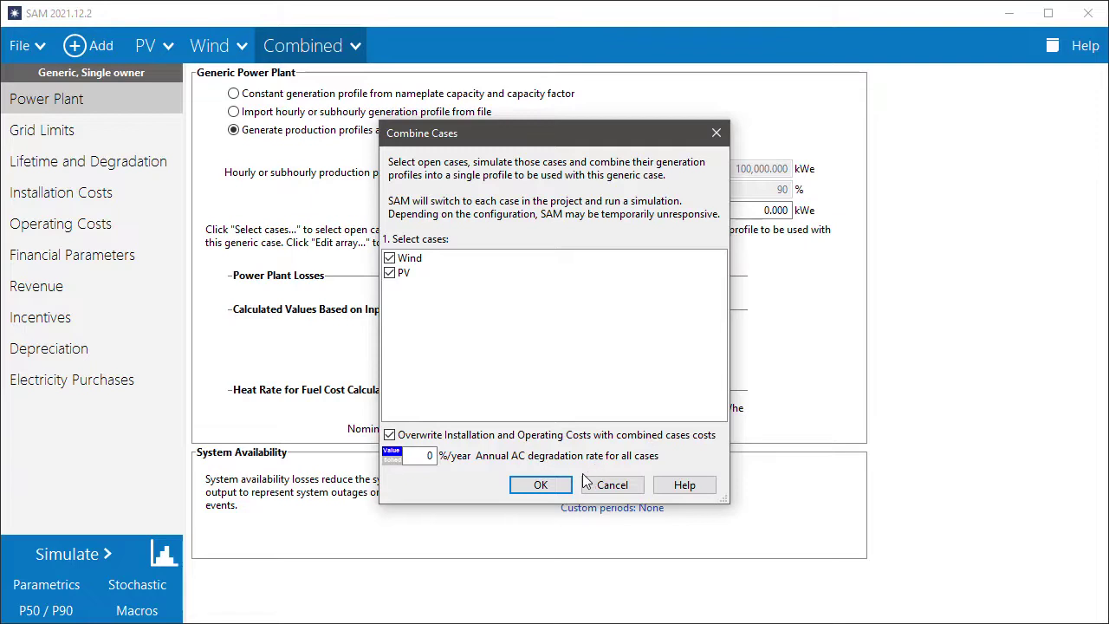
click(542, 488)
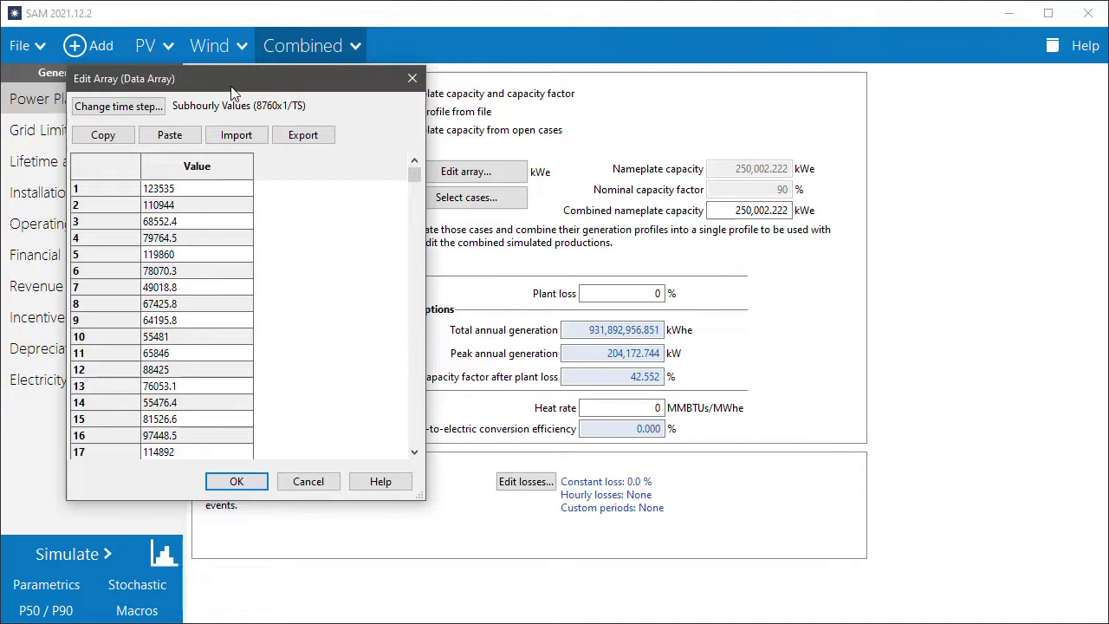
Inspect the Combined case's hourly generation values without changing them, leaving 204,172.744 kW peak generation
drag(232, 91, 825, 102)
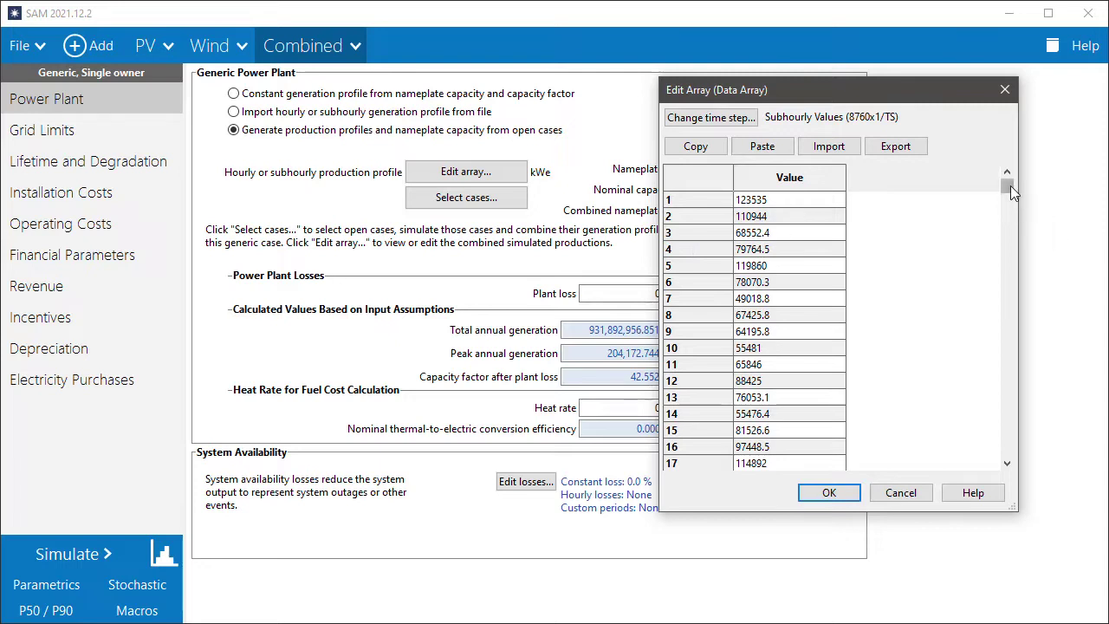
mouse_move(1010, 186)
mouse_down()
mouse_move(1008, 309)
mouse_move(1036, 430)
mouse_move(1035, 485)
mouse_move(1009, 359)
mouse_move(1012, 186)
mouse_up()
double_click(766, 206)
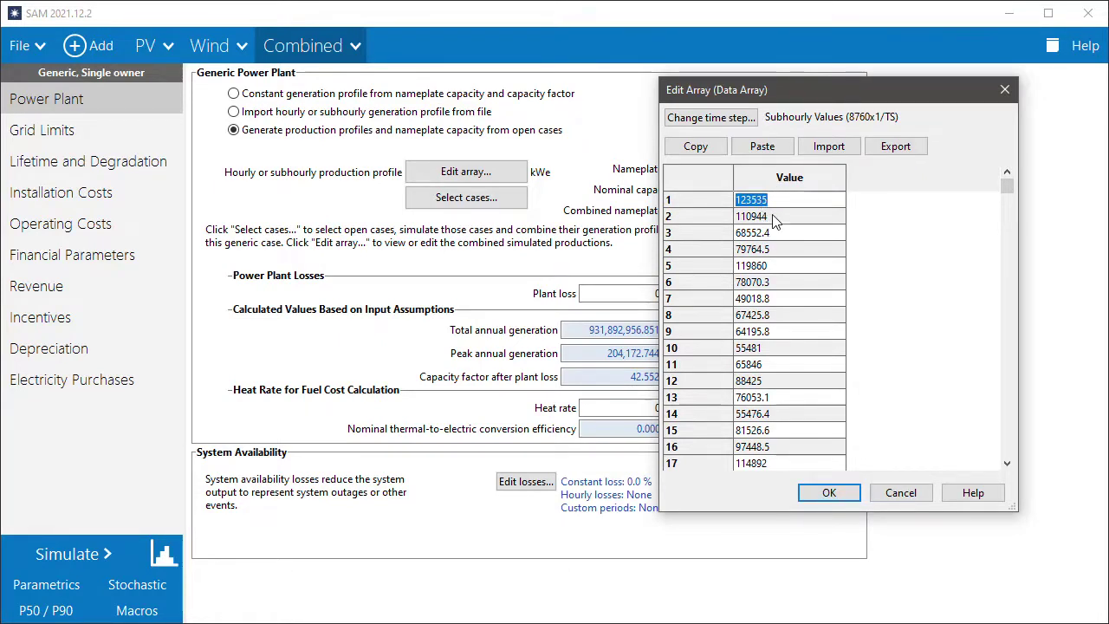
key(Escape)
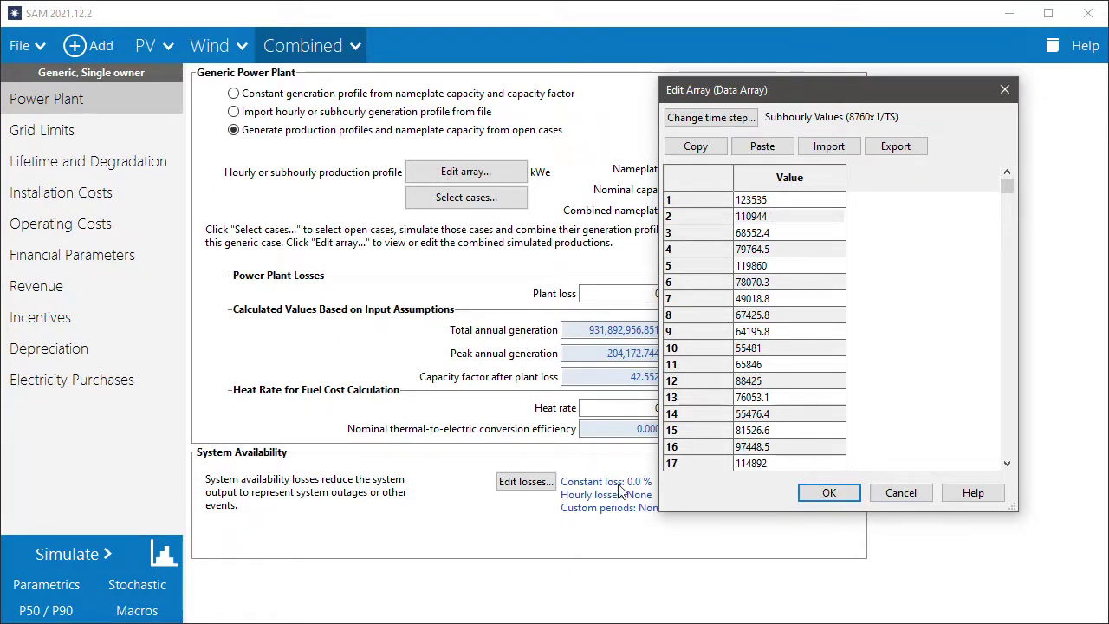
click(830, 493)
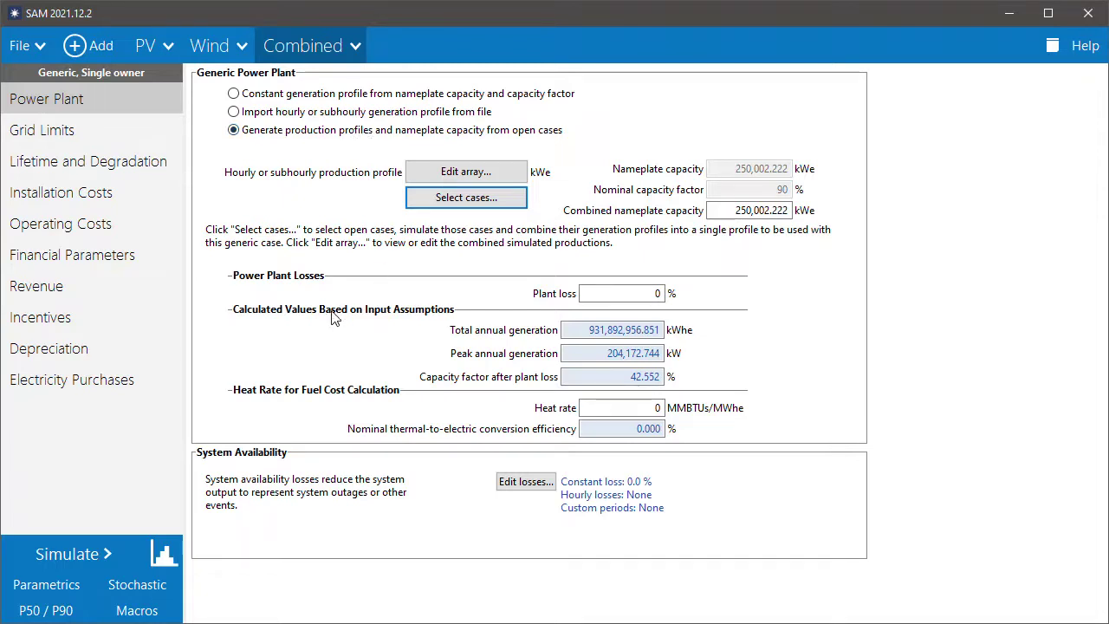
Gather the Wind (260,600,000) and PV (51,384,533.20) total installed costs for the Combined plant cost
click(84, 197)
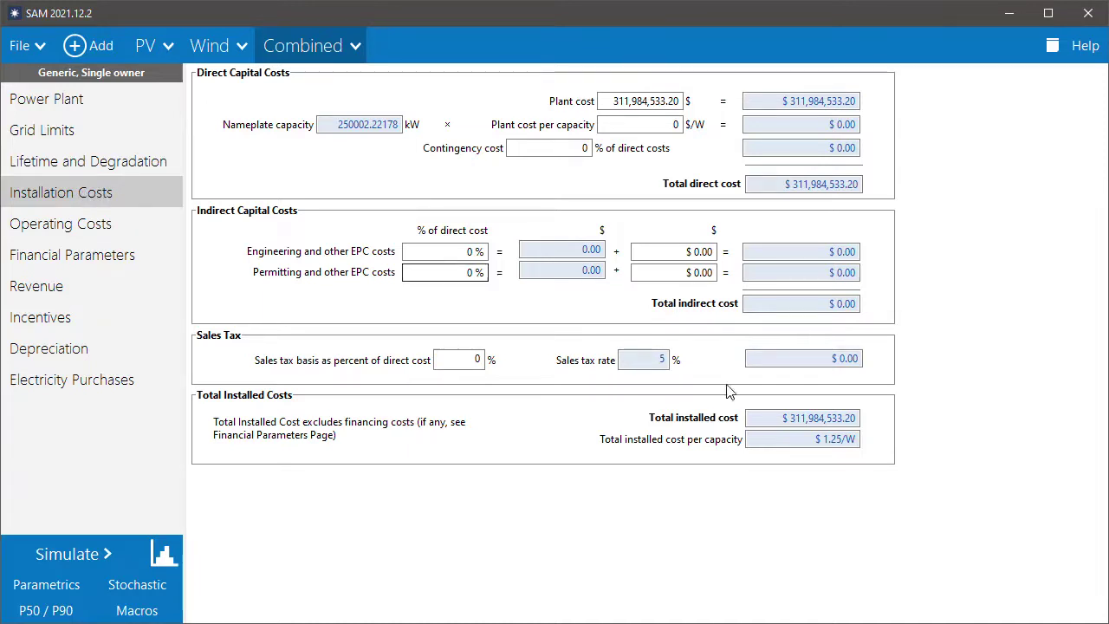
drag(783, 419, 880, 417)
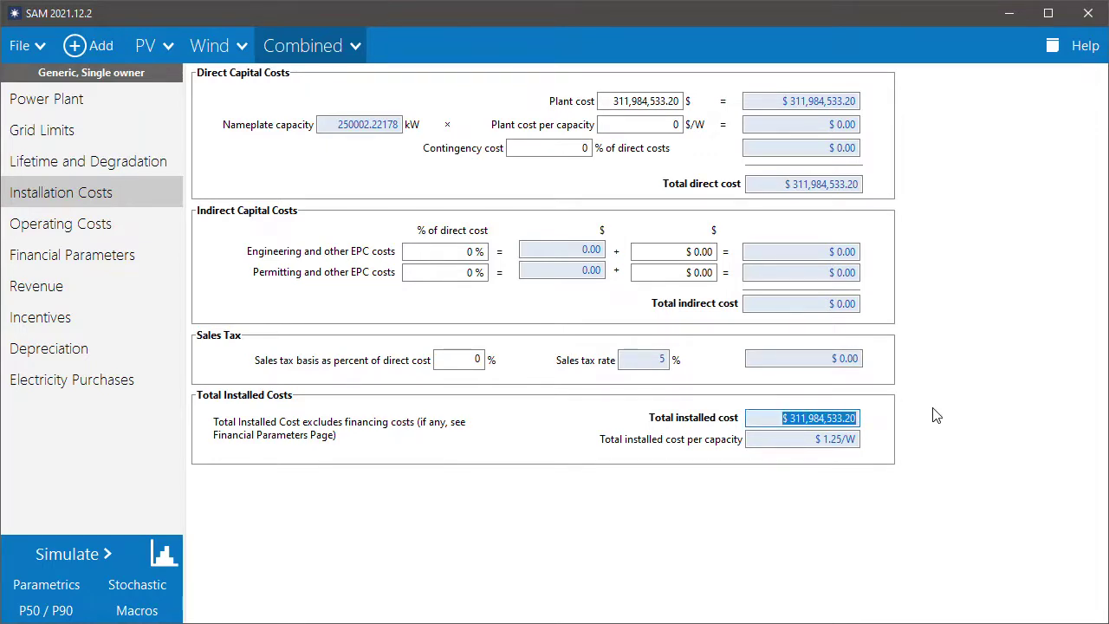
click(209, 46)
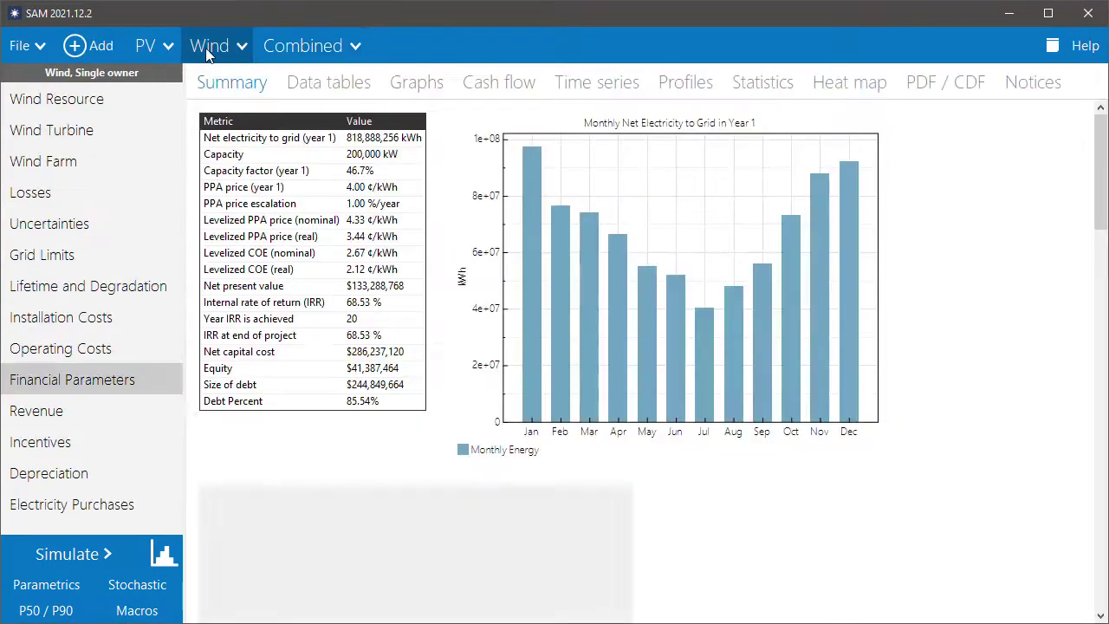
click(108, 319)
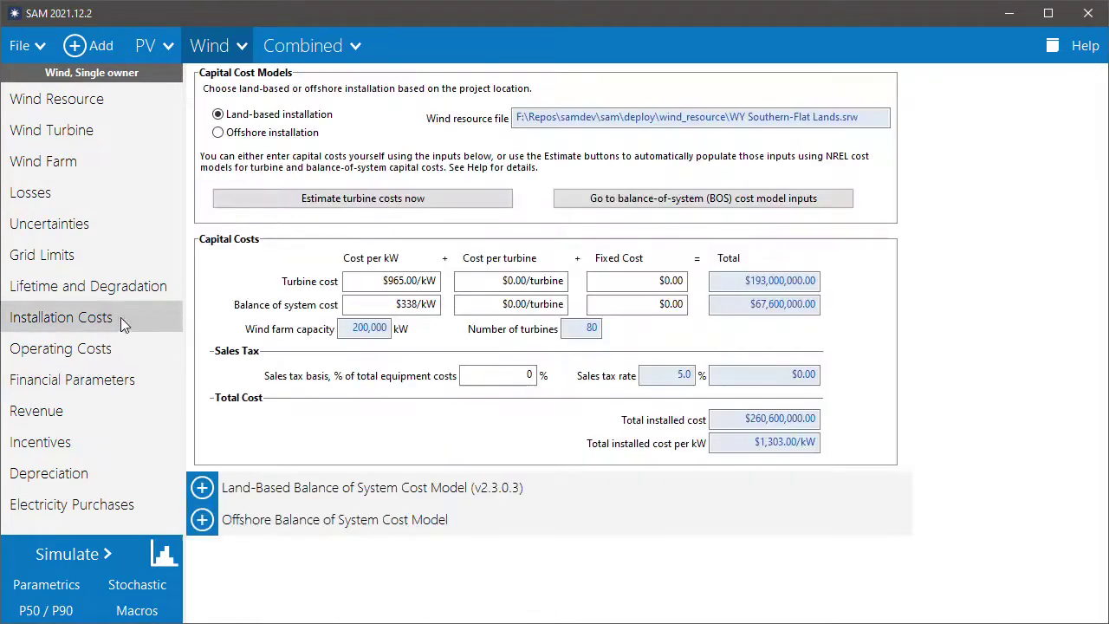
drag(713, 421, 855, 422)
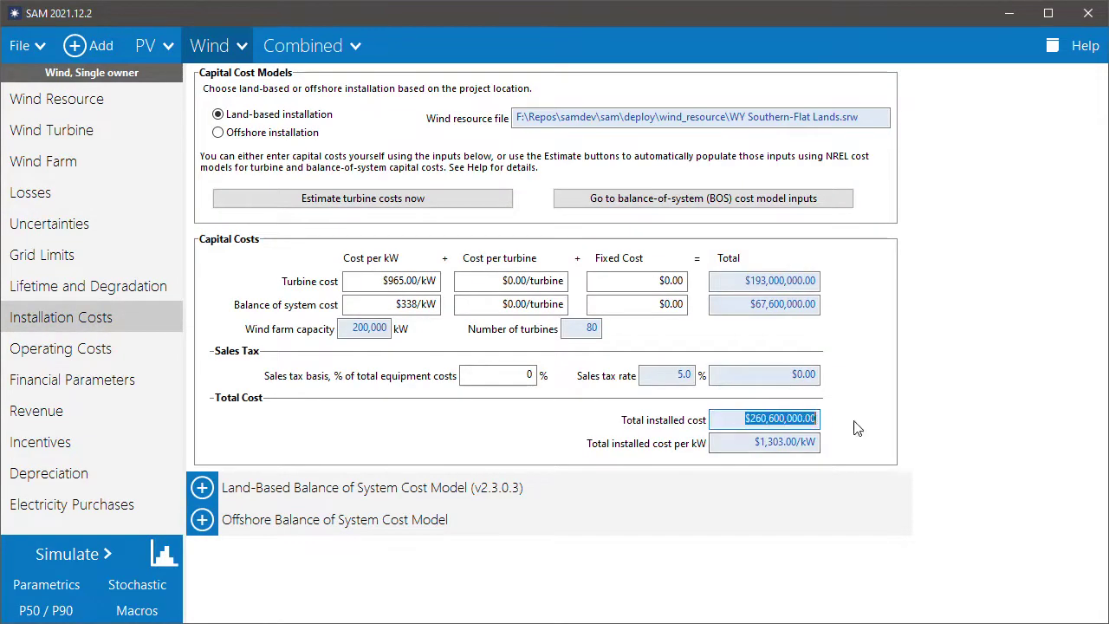
click(141, 48)
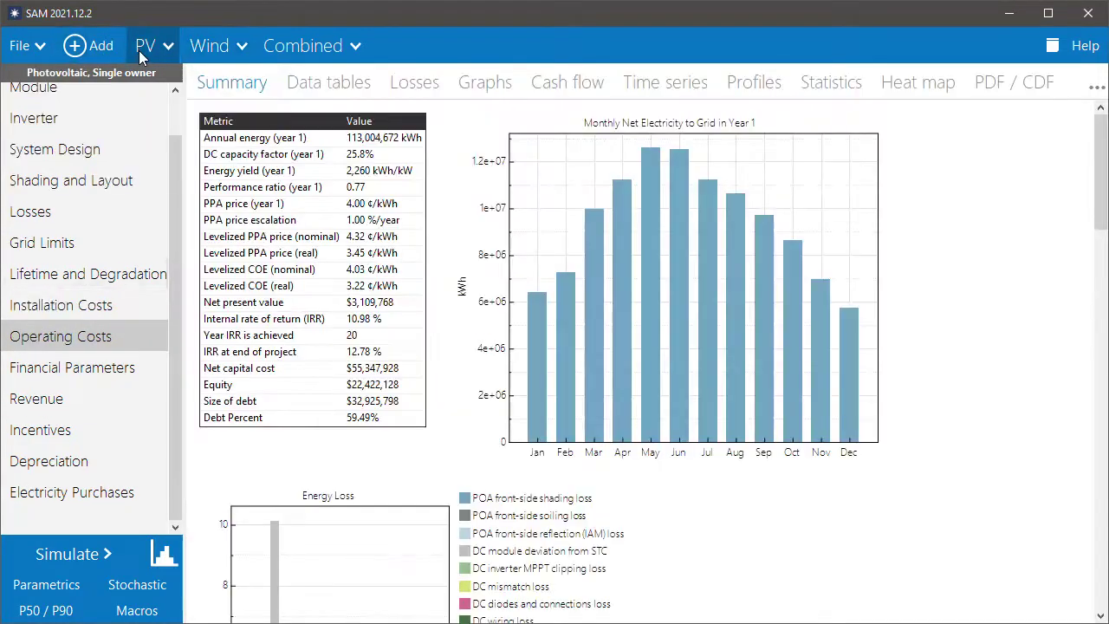
click(108, 314)
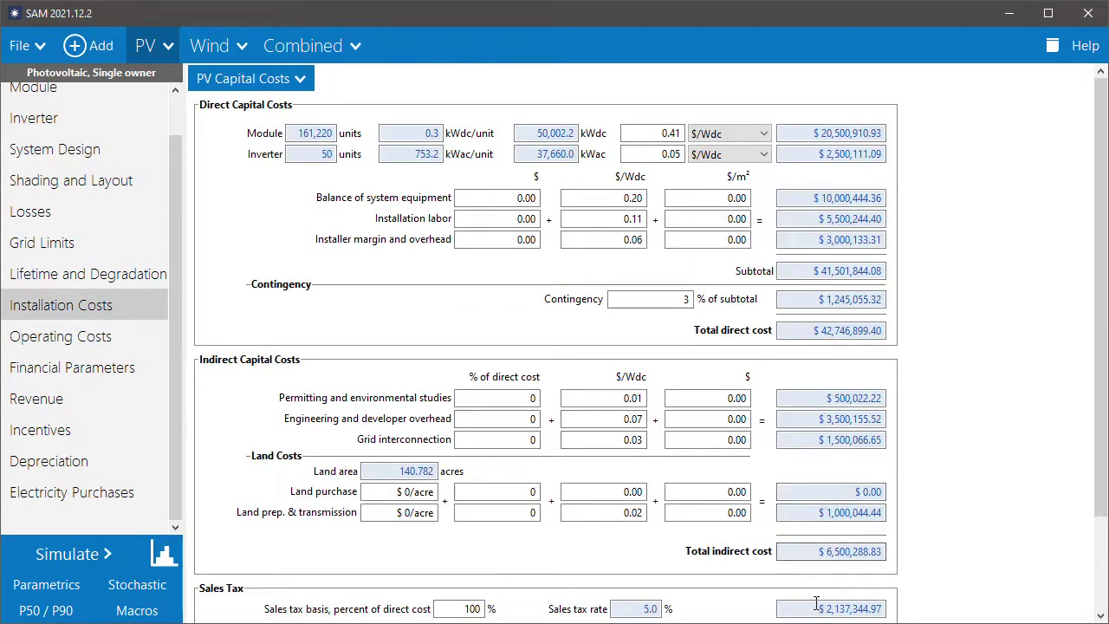
scroll(810, 589, down, 3)
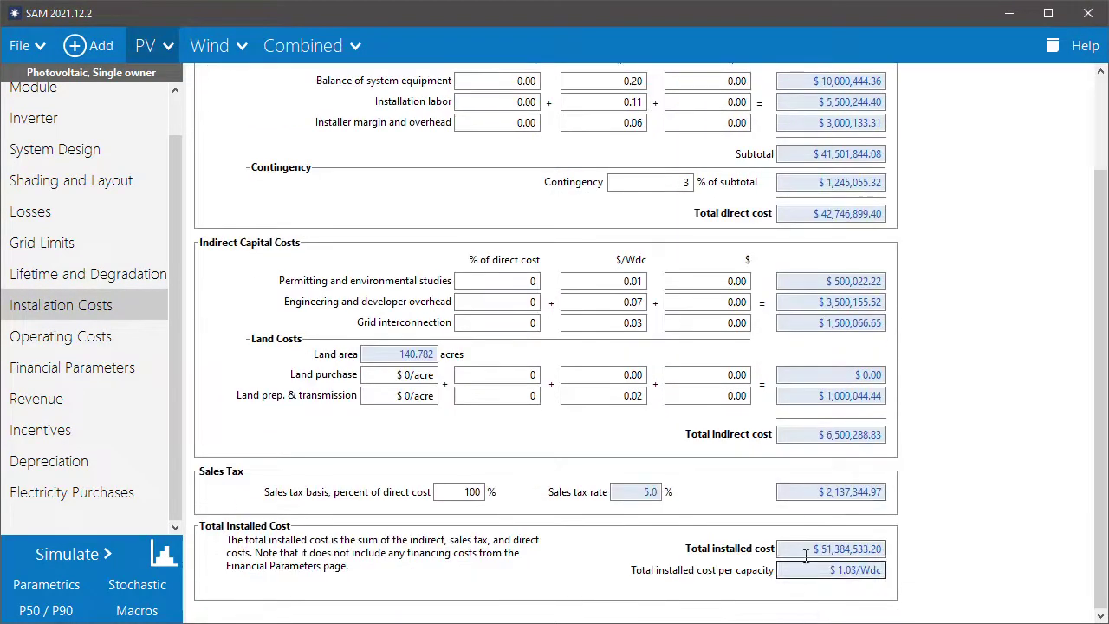
drag(805, 549, 904, 551)
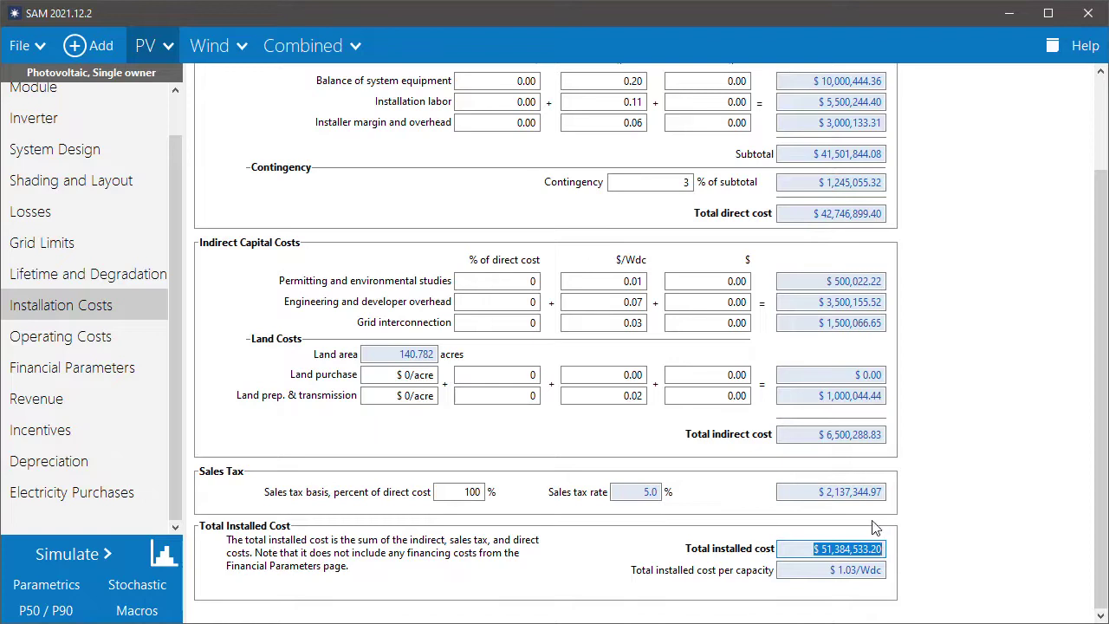
click(304, 50)
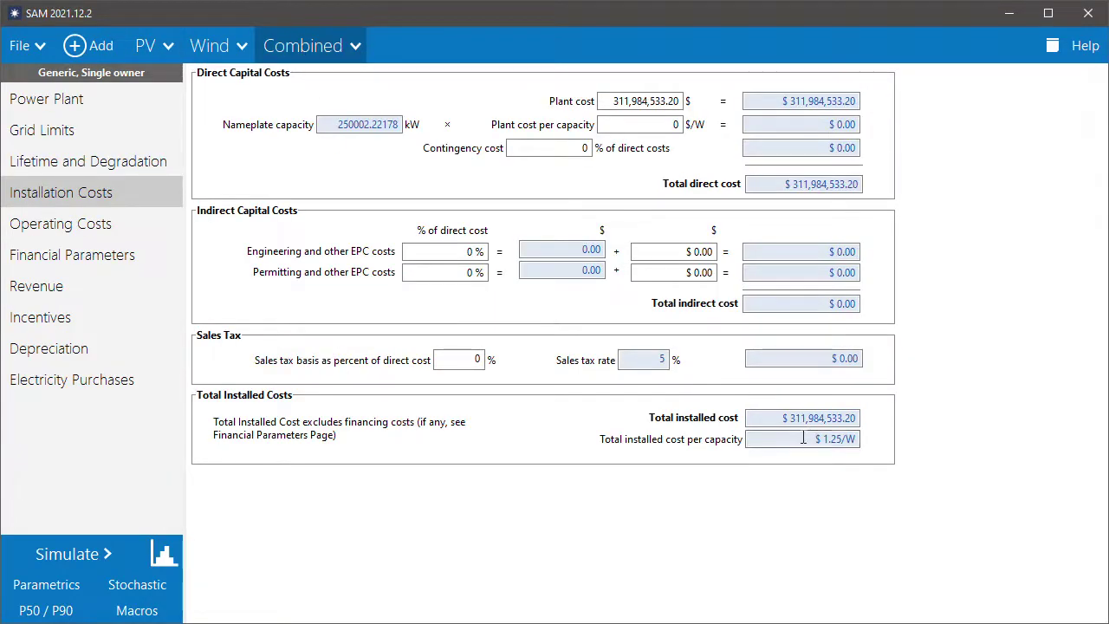
Review the Combined case's 25-year fixed operating cost table in $/yr
click(79, 225)
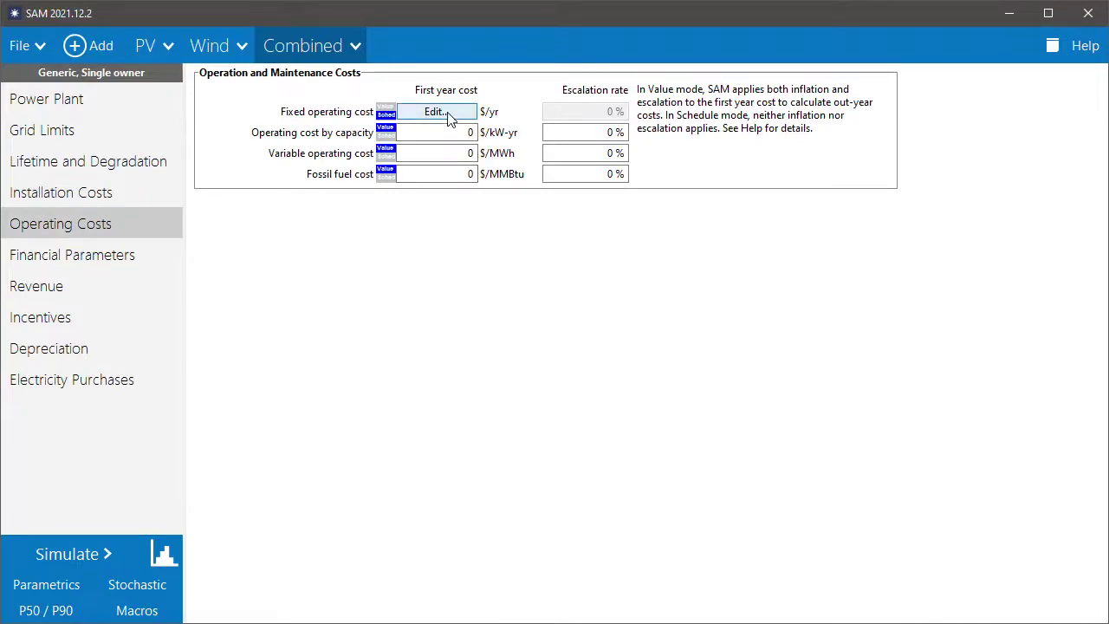
click(448, 116)
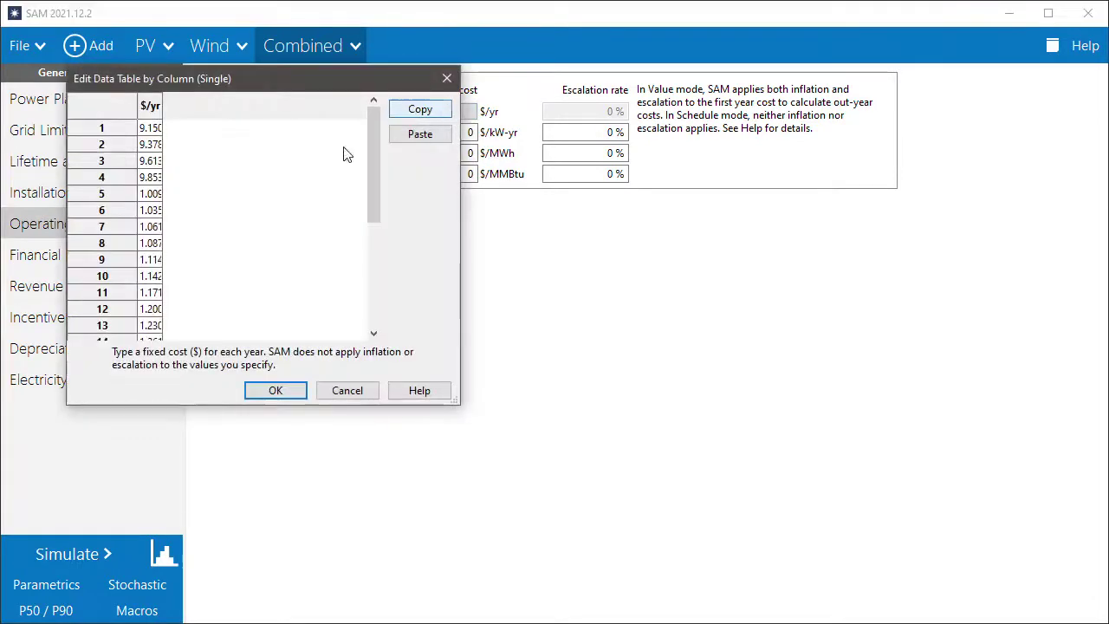
drag(165, 105, 566, 91)
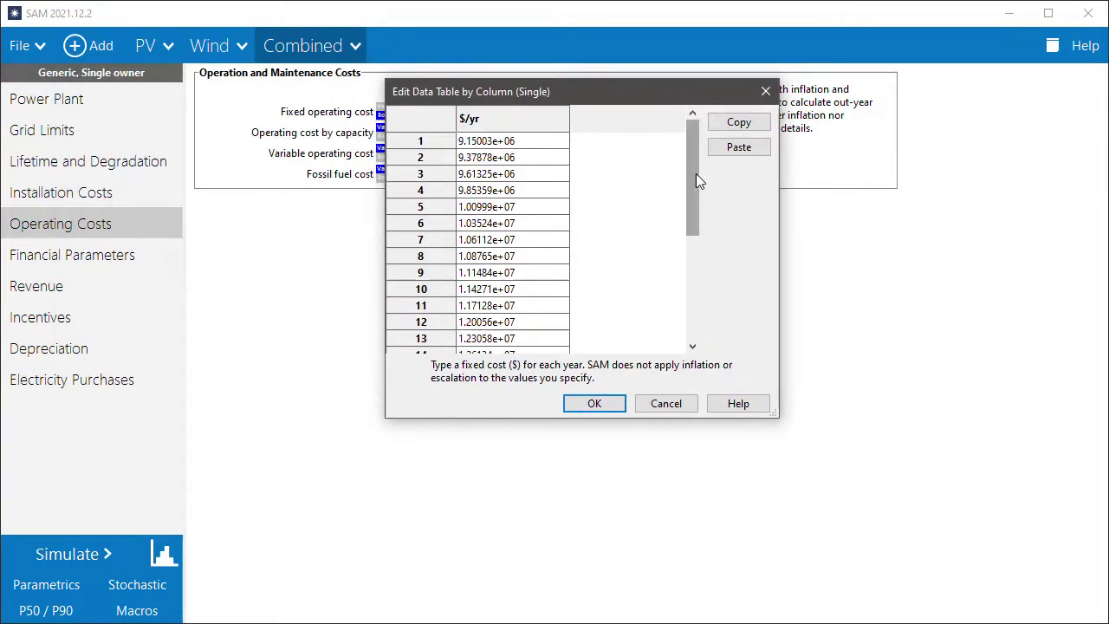
drag(695, 173, 695, 350)
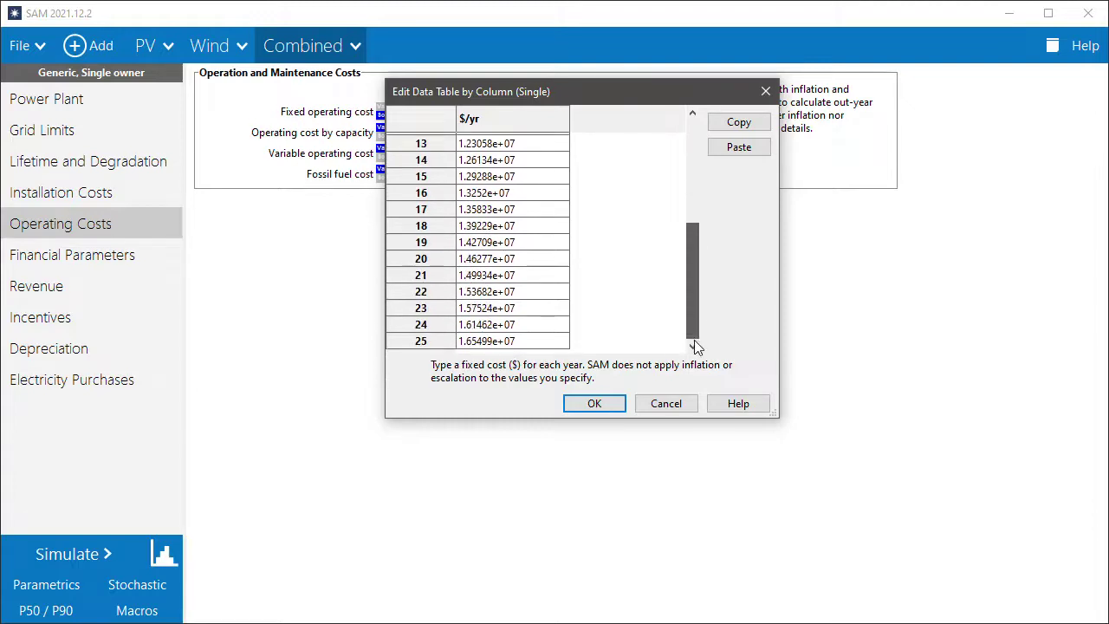
click(592, 405)
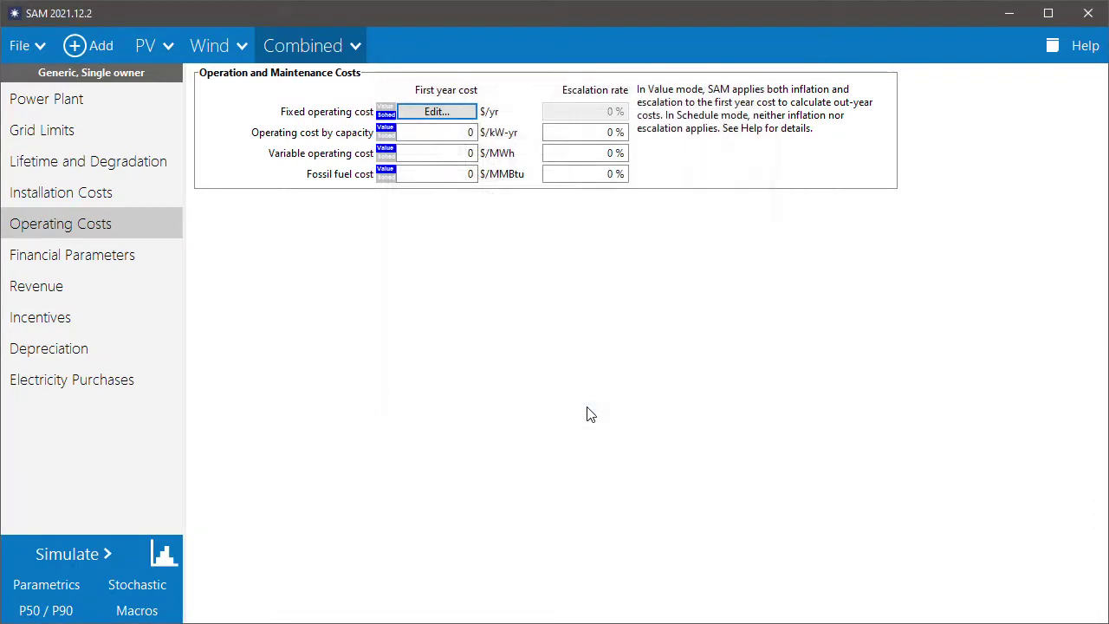
Compare against the PV and Wind operating costs, then return to the Combined case
click(145, 45)
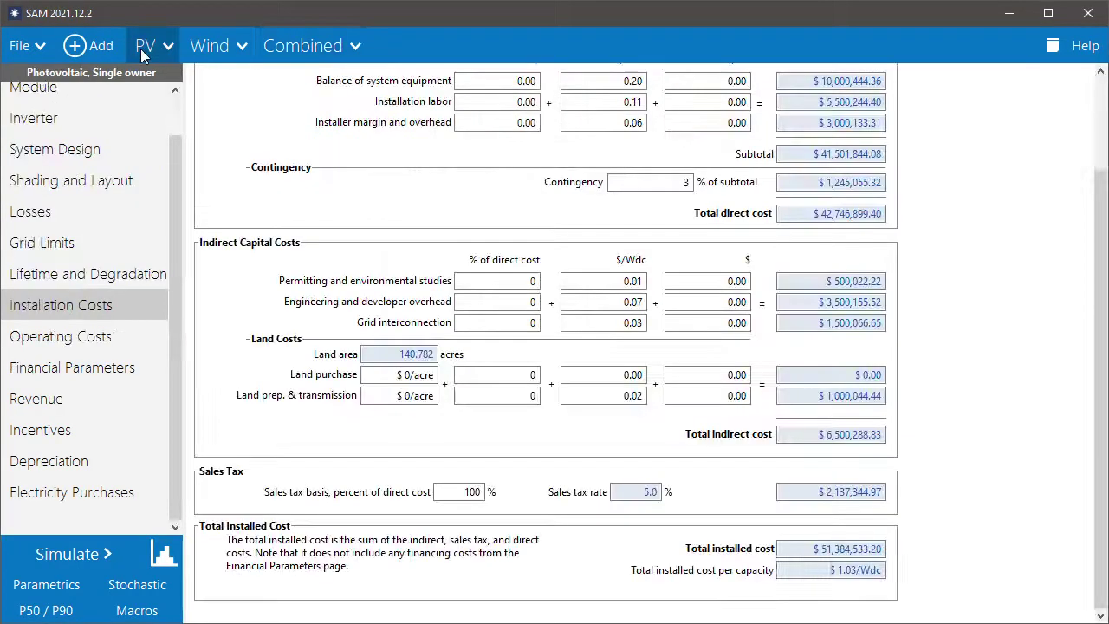
click(111, 335)
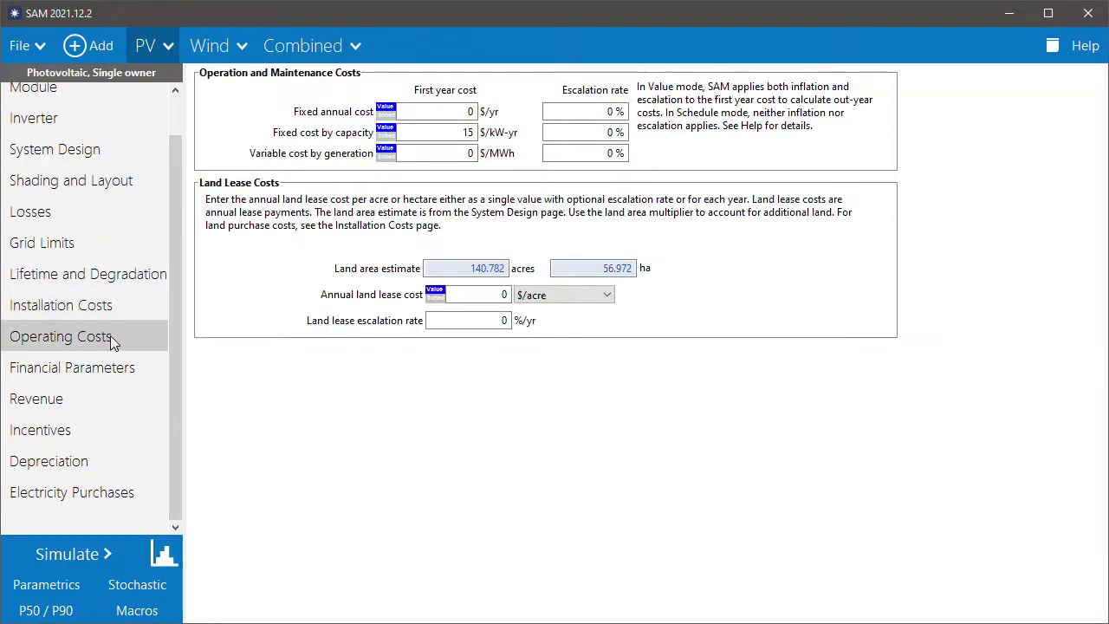
click(450, 132)
click(211, 47)
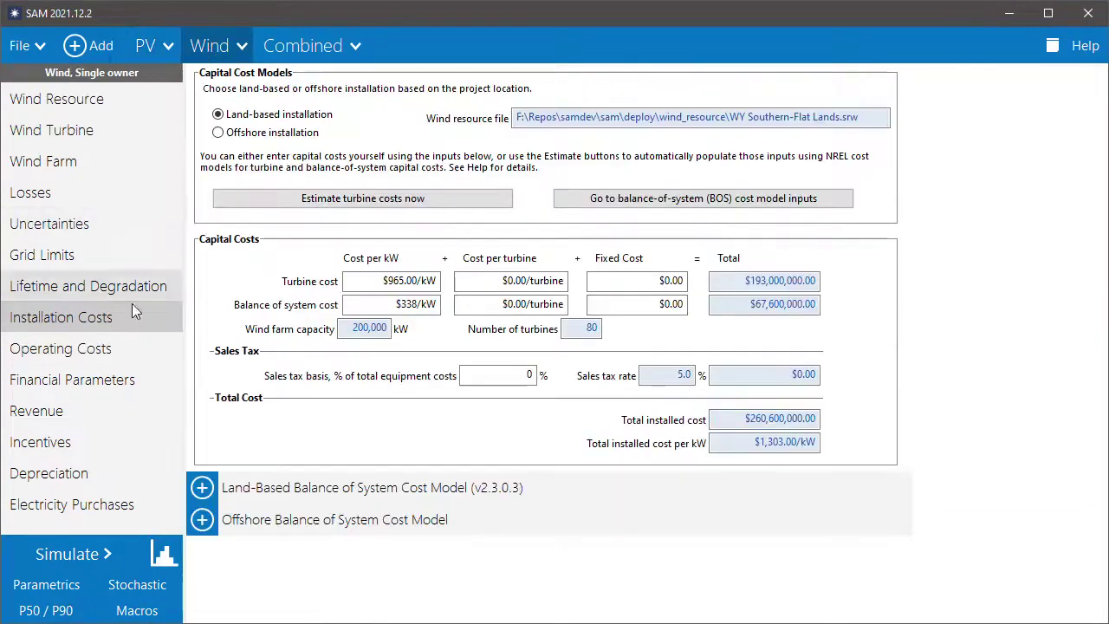
click(94, 354)
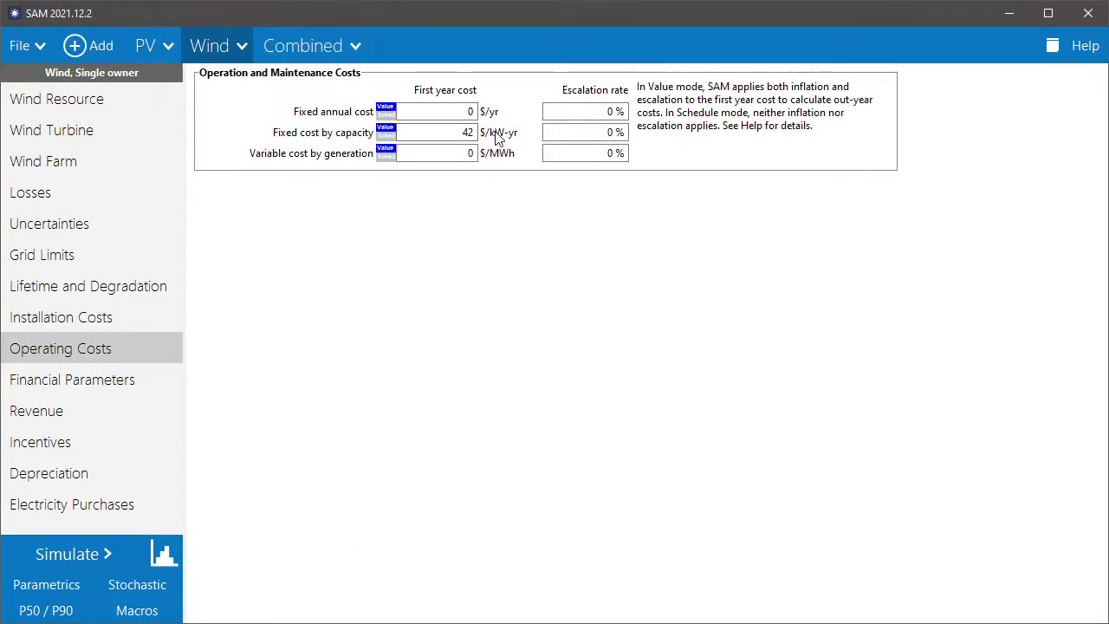
click(308, 52)
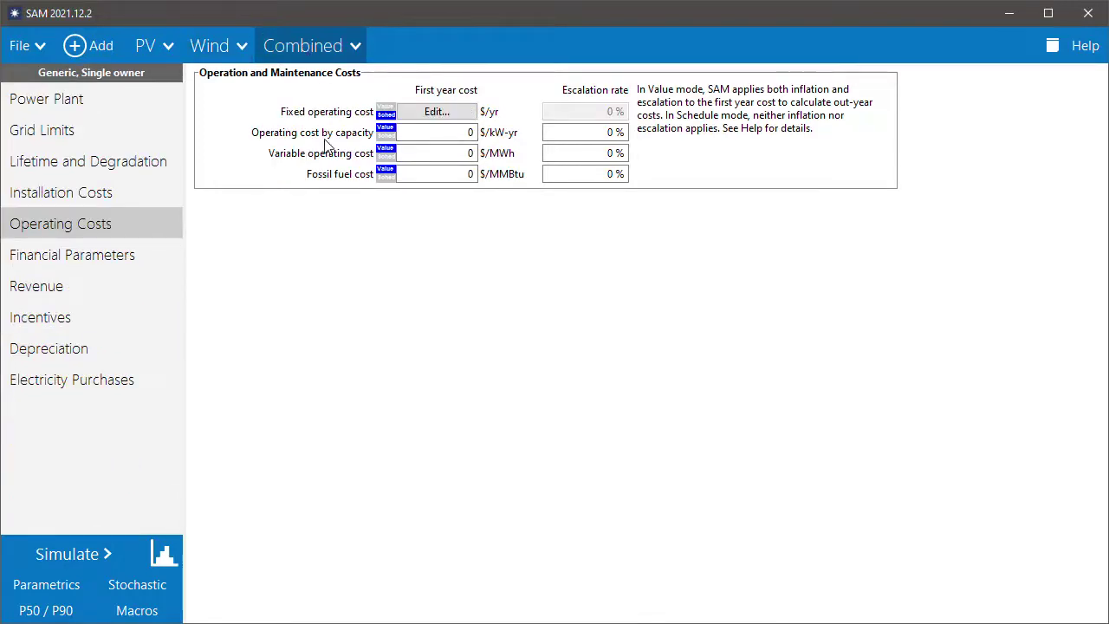
Check the financial, revenue, incentive and depreciation inputs, then simulate: 931,892,928 kWh, 2.41 ¢/kWh LCOE
click(121, 265)
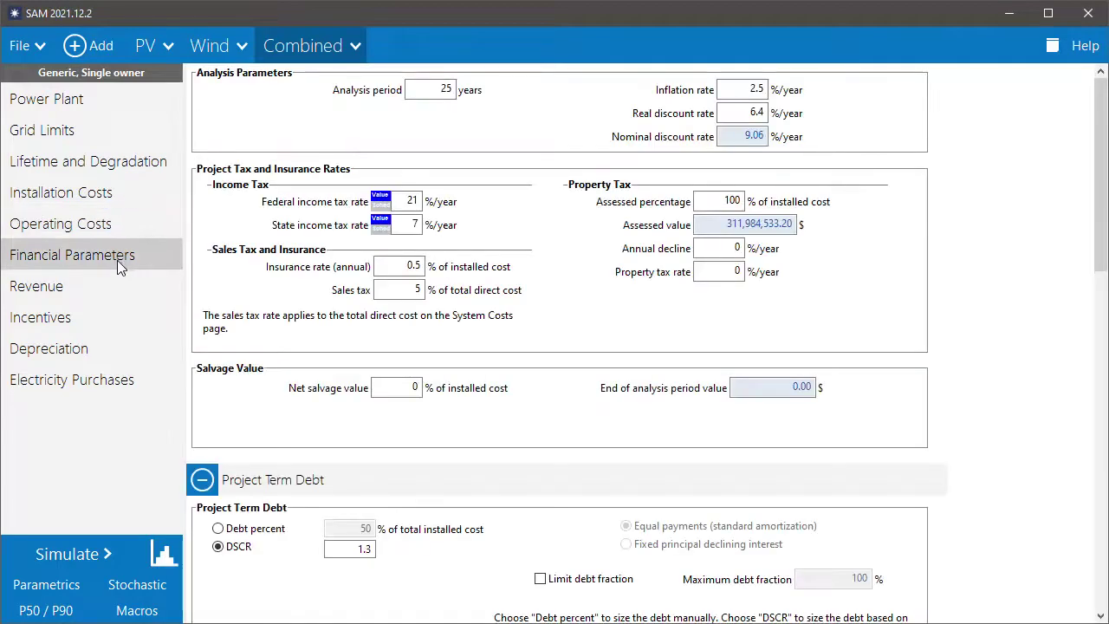
click(113, 282)
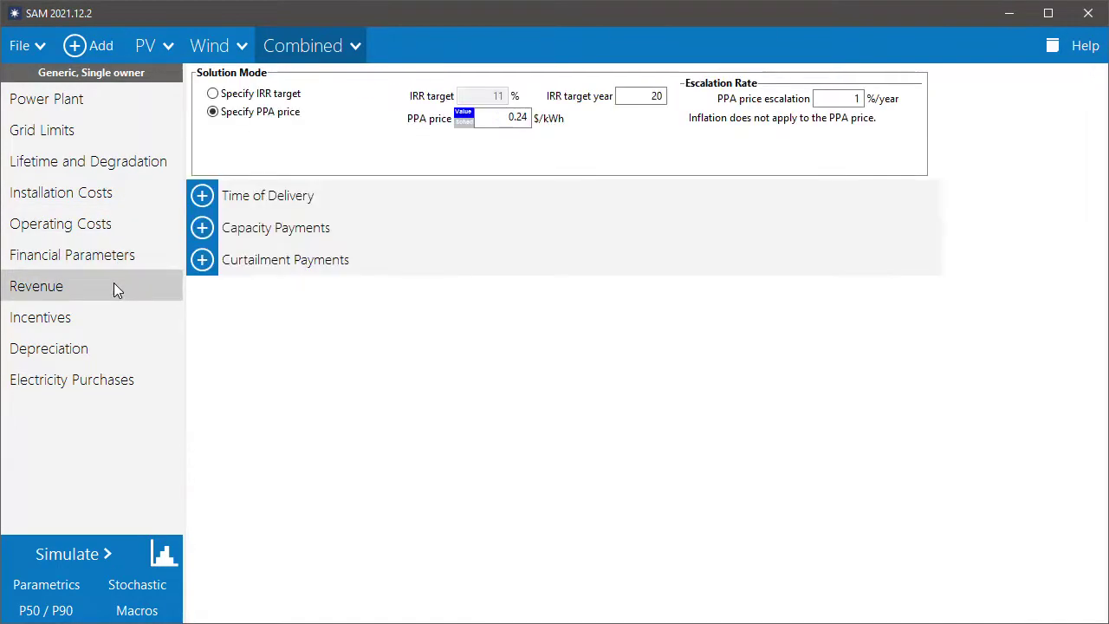
click(108, 319)
click(101, 349)
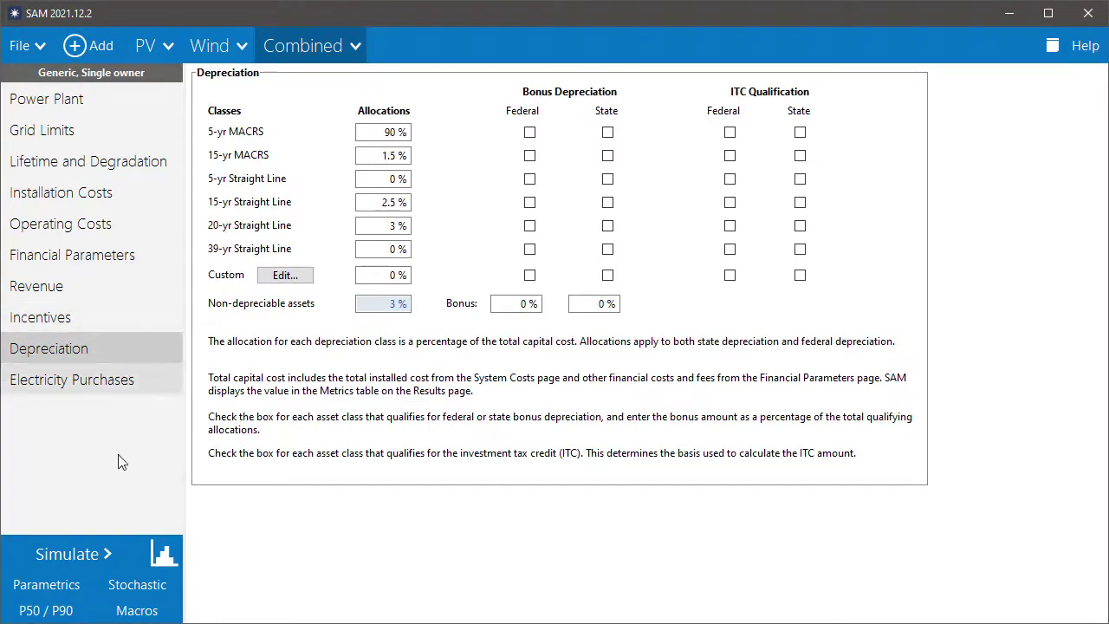
click(42, 555)
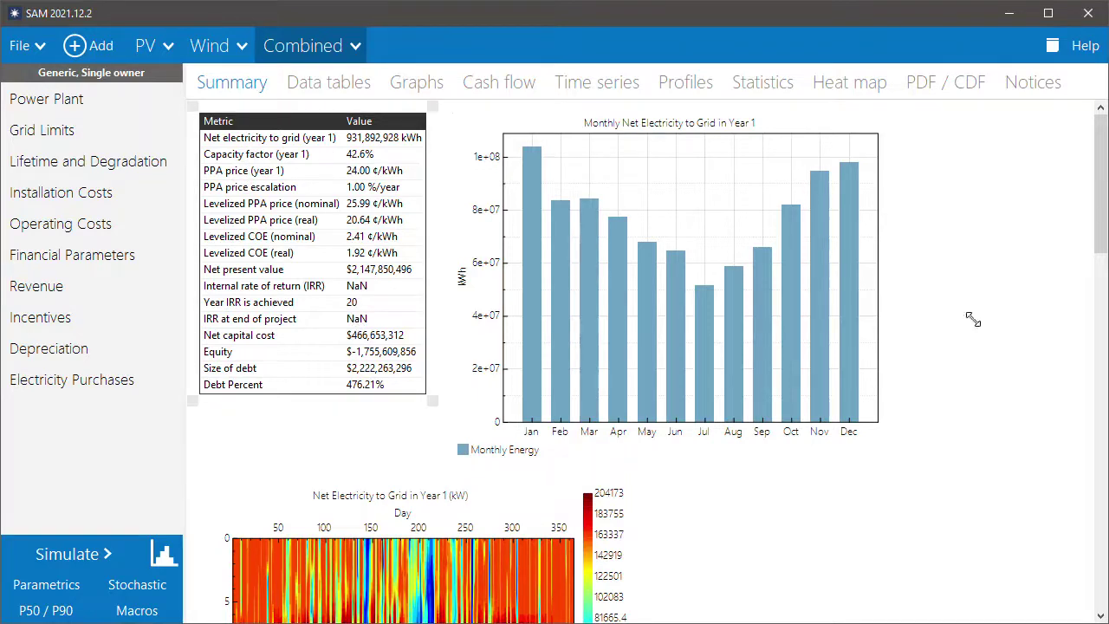
Scan the annual cash flow table, then chart hourly system power generated, peaking near 210,000 kW
drag(1102, 228, 1103, 338)
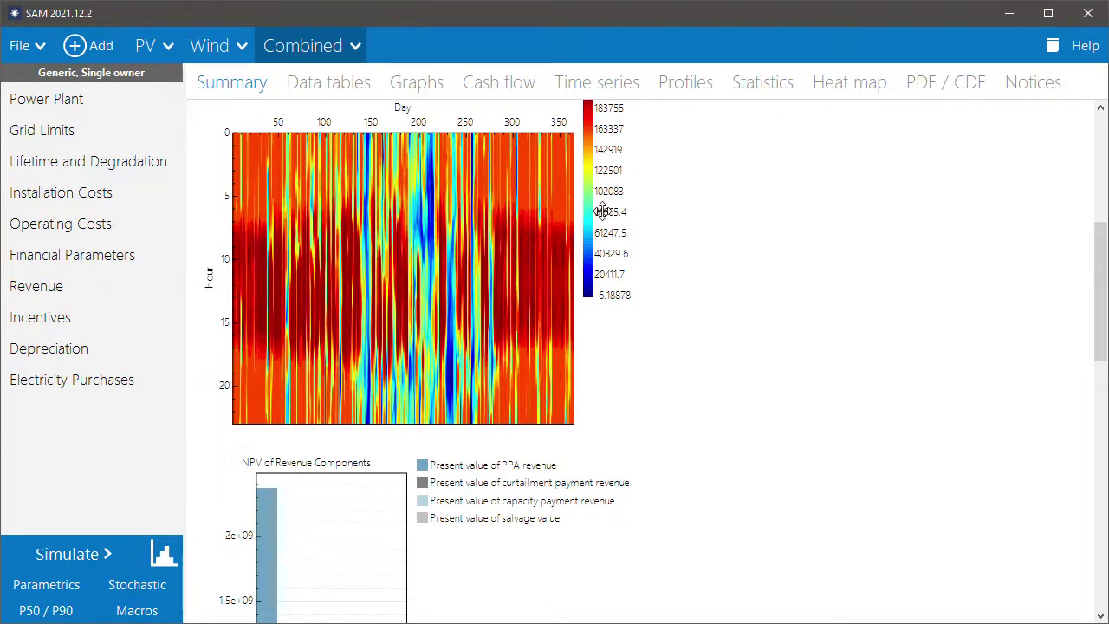
drag(1098, 359, 1099, 357)
scroll(1080, 199, up, 5)
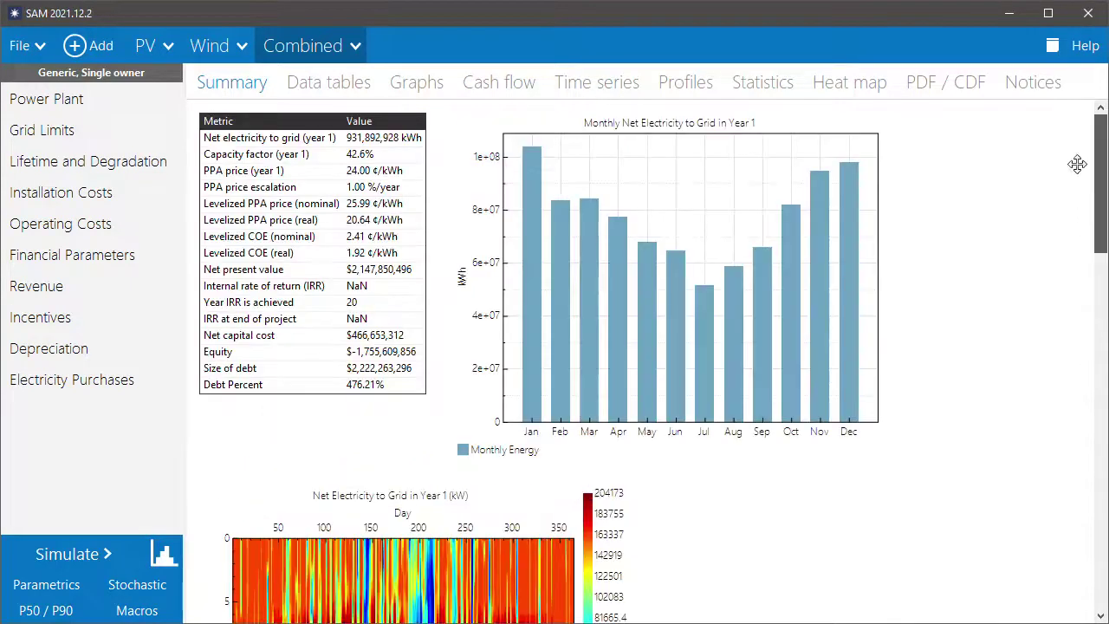
click(501, 82)
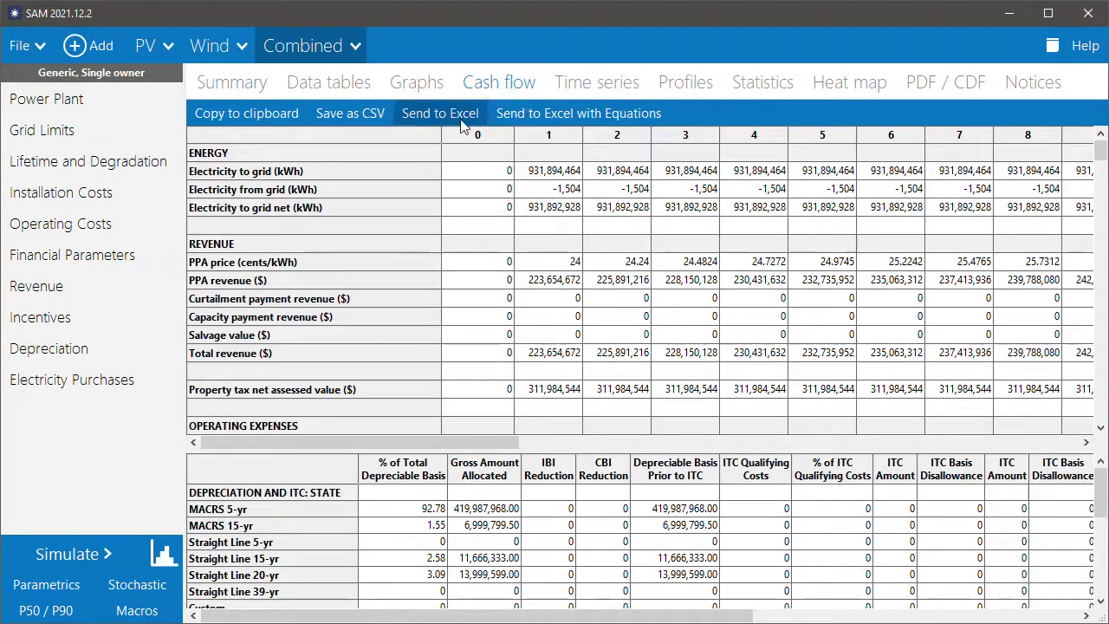
click(620, 84)
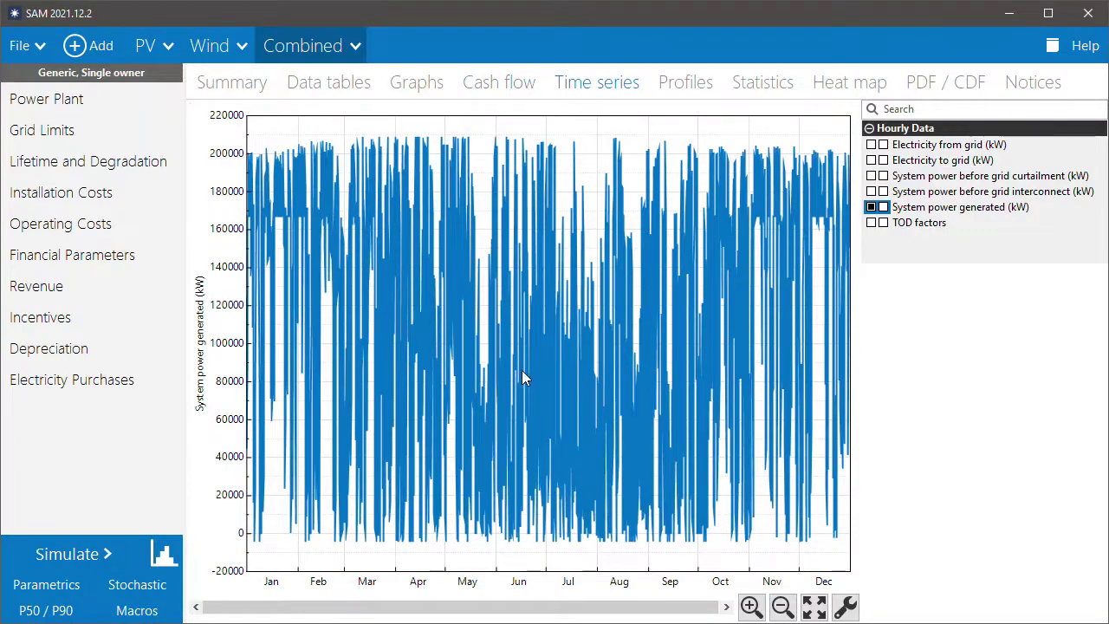